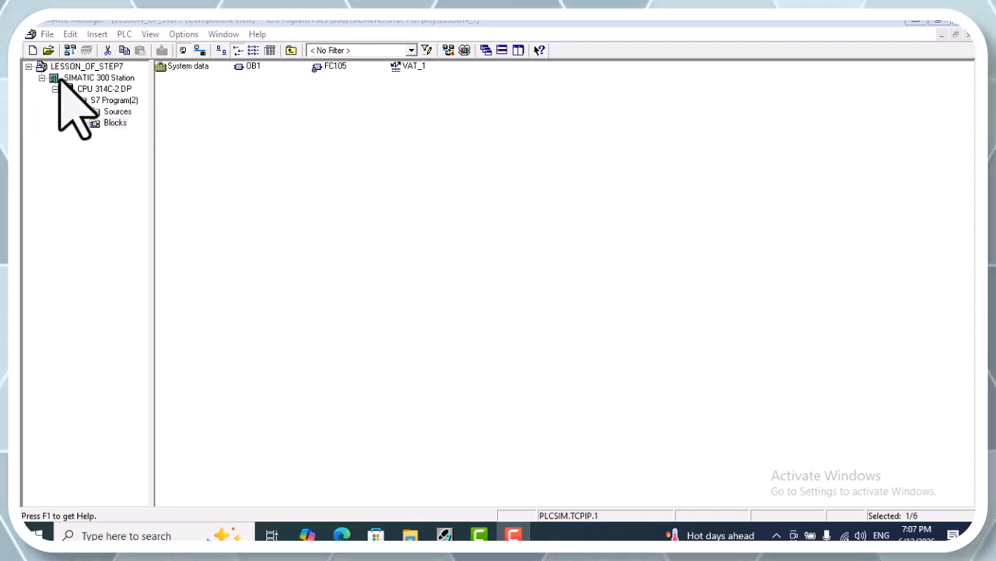
# Examine the contents of the CPU 314C-2 DP, S7 Program(2), SIMATIC 300 Station and Sources entries in the project
pyautogui.click(115, 88)
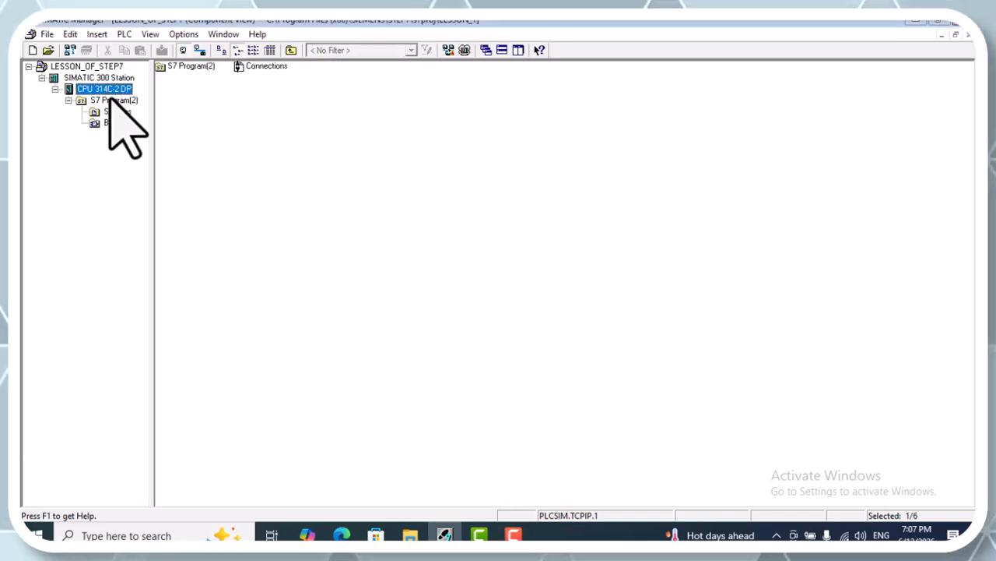
pyautogui.click(113, 100)
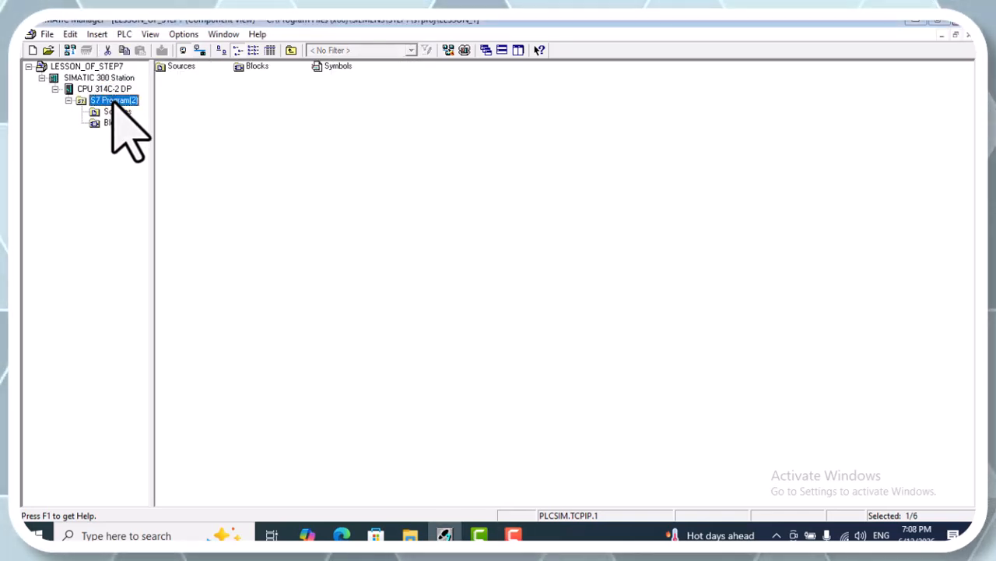
pyautogui.click(112, 78)
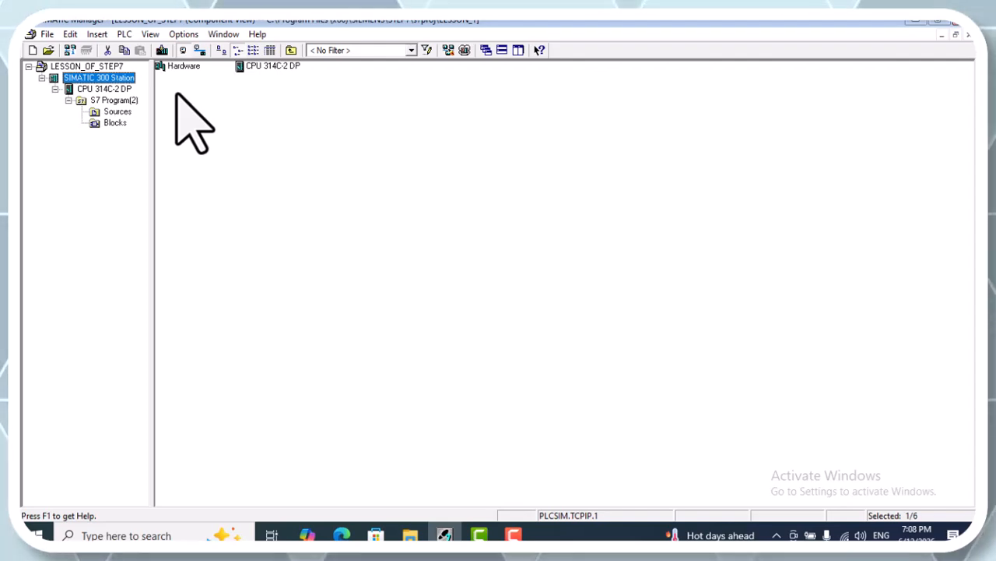
pyautogui.click(116, 113)
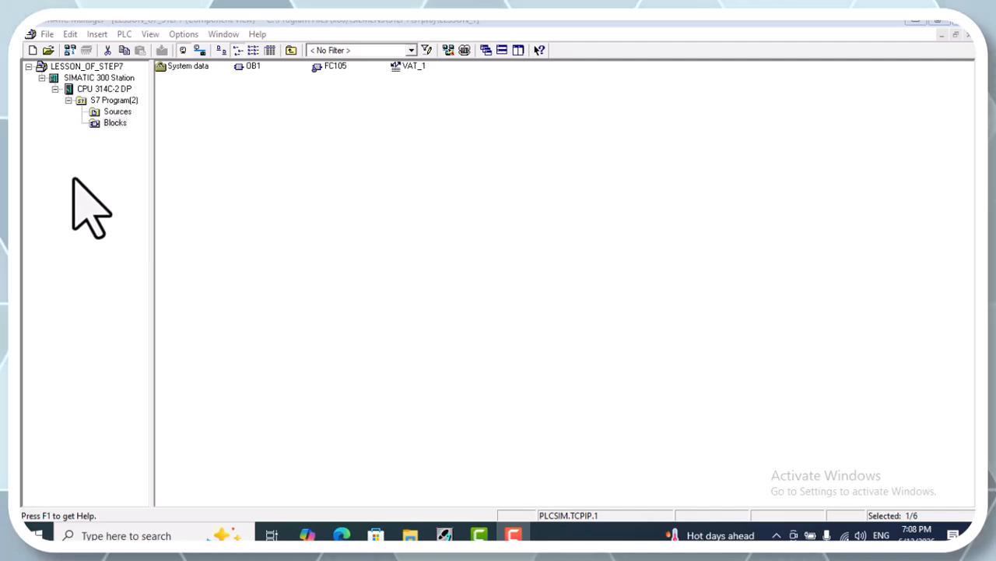
# Look through the new object types that can be inserted in the Blocks folder and in the Sources folder
pyautogui.rightClick(273, 102)
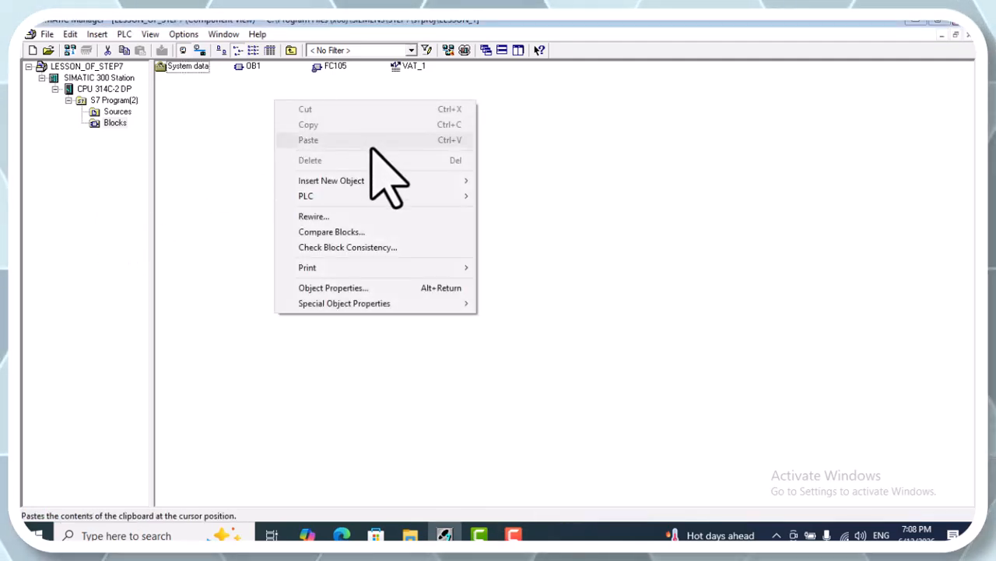
pyautogui.moveTo(397, 181)
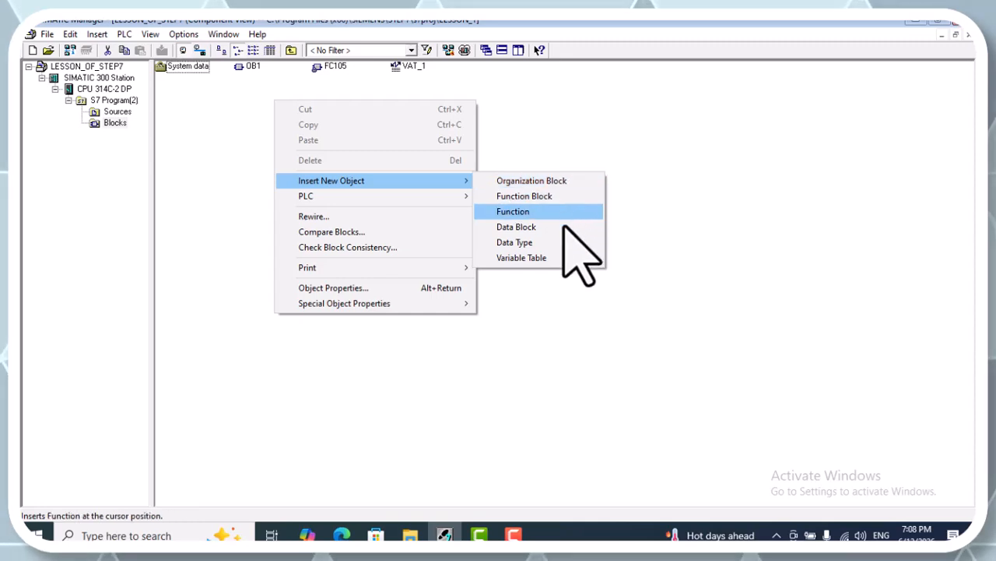
pyautogui.click(203, 168)
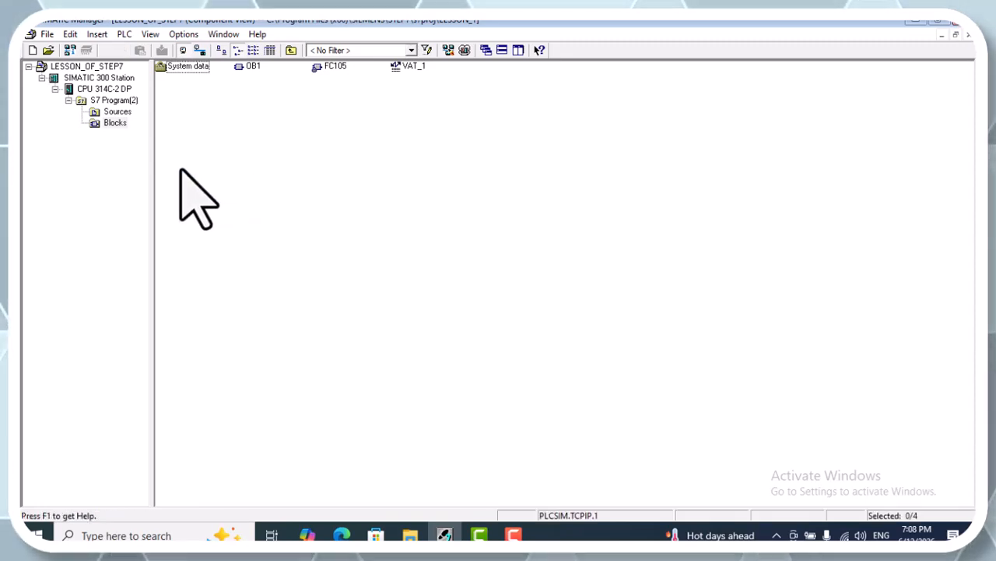
pyautogui.rightClick(113, 114)
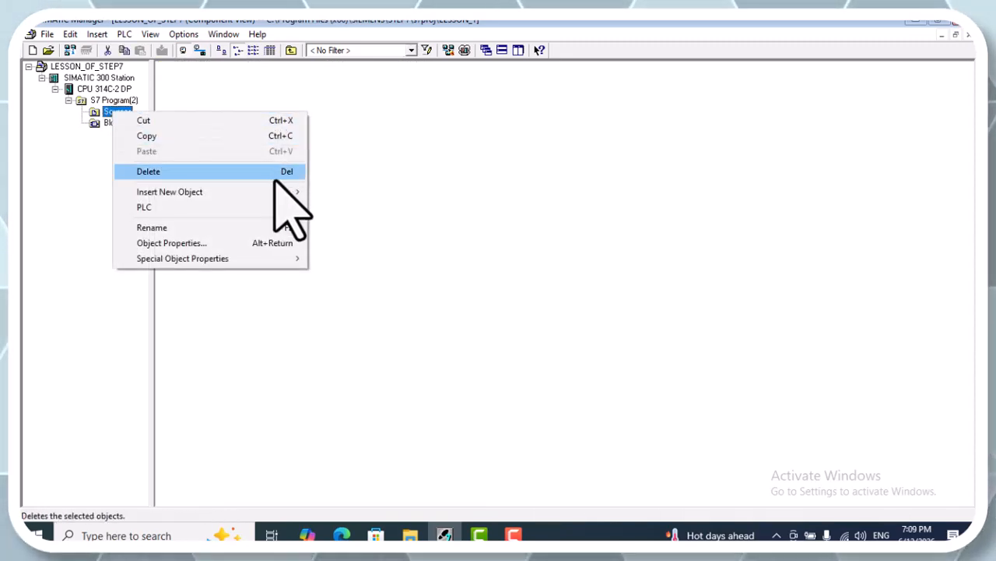
pyautogui.moveTo(272, 195)
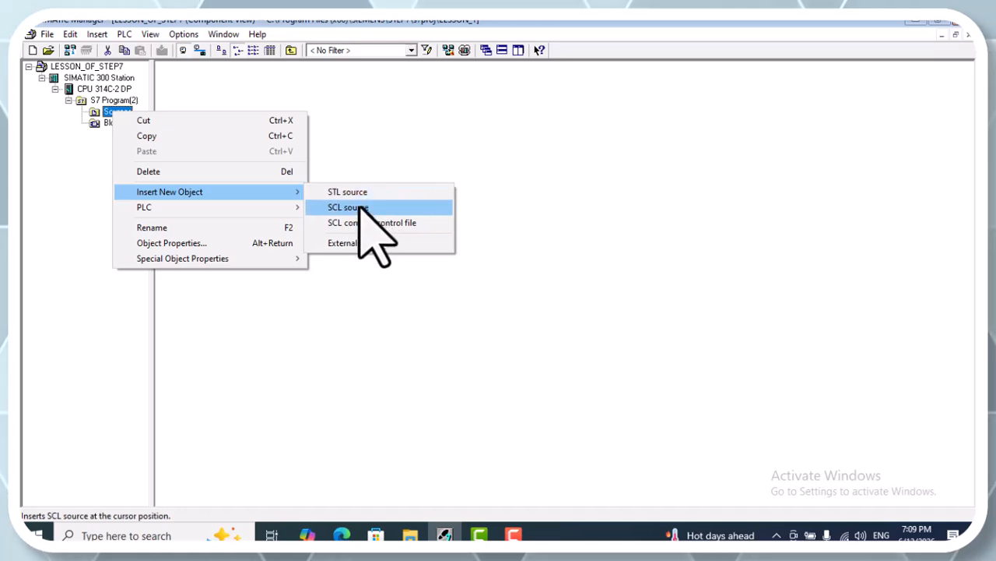
pyautogui.click(350, 144)
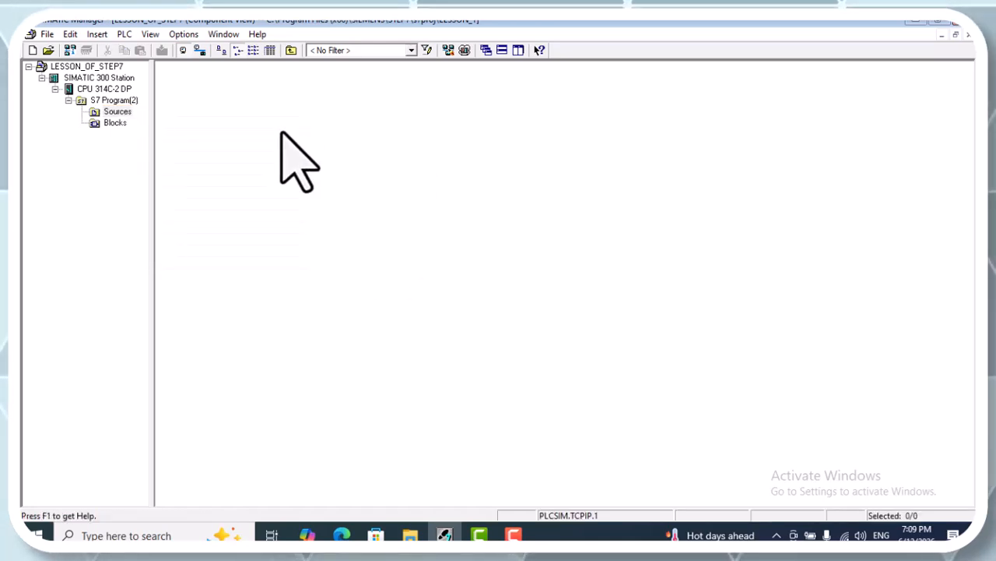
# Open the hardware configuration of the SIMATIC 300 Station
pyautogui.click(116, 123)
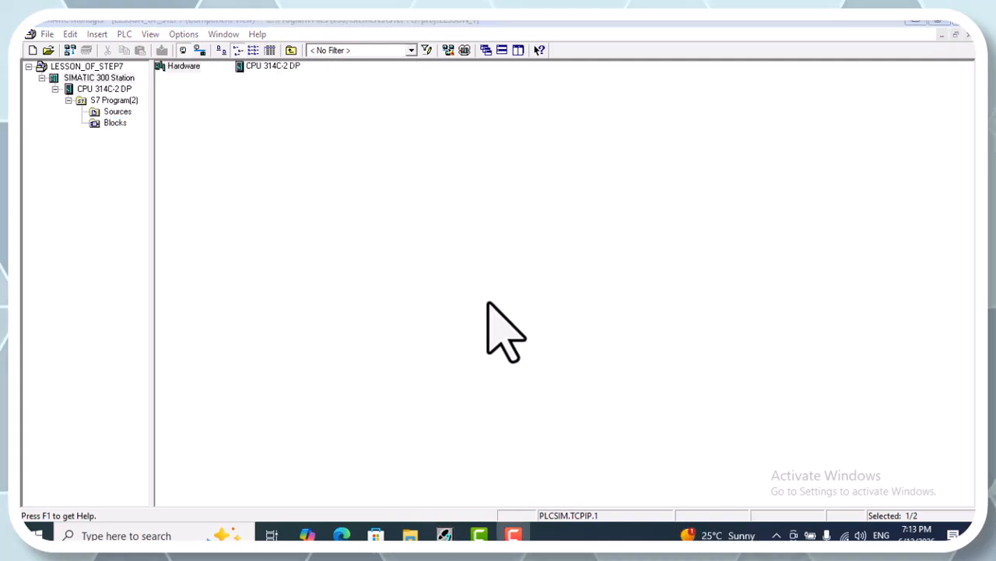
pyautogui.click(306, 176)
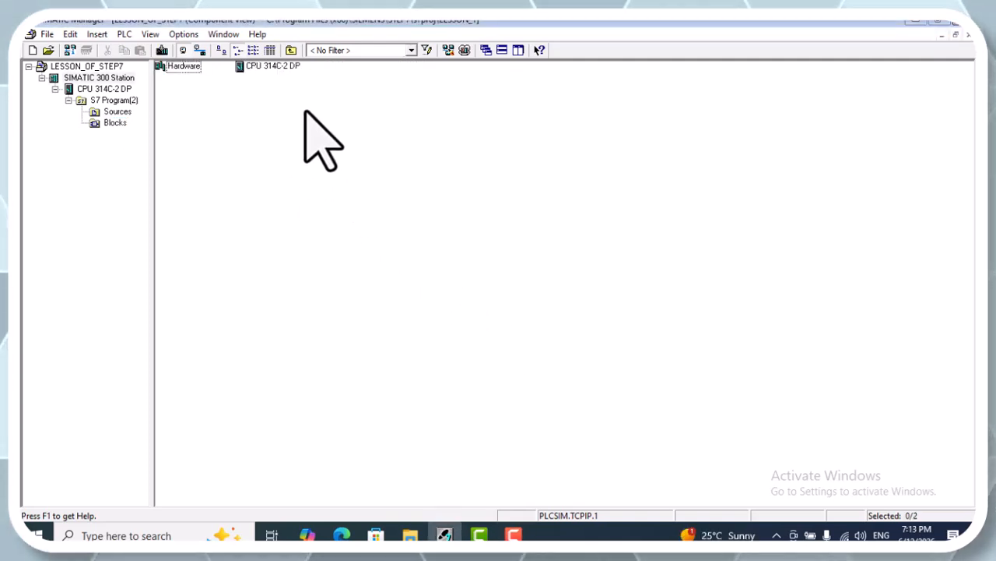
pyautogui.click(117, 122)
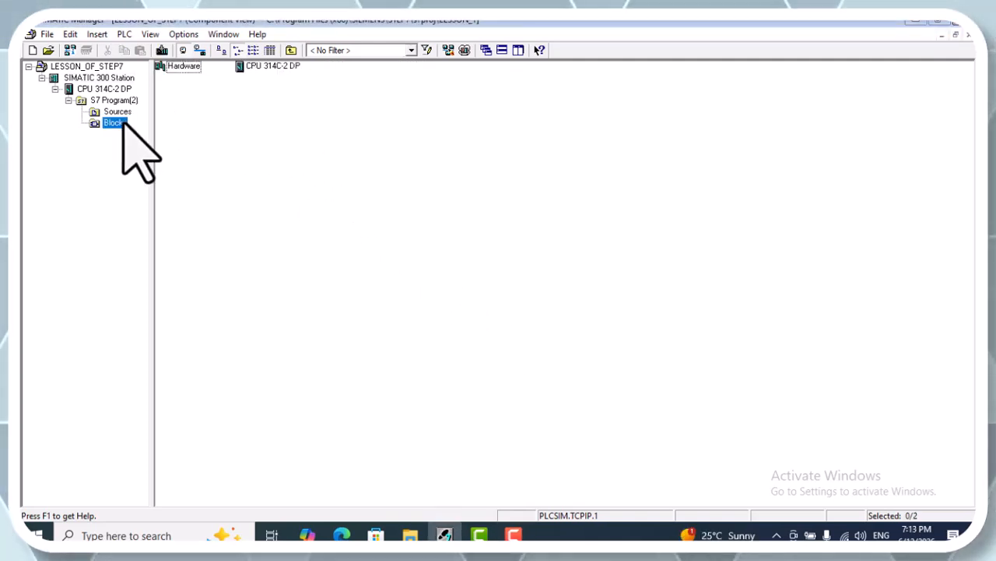
pyautogui.click(115, 89)
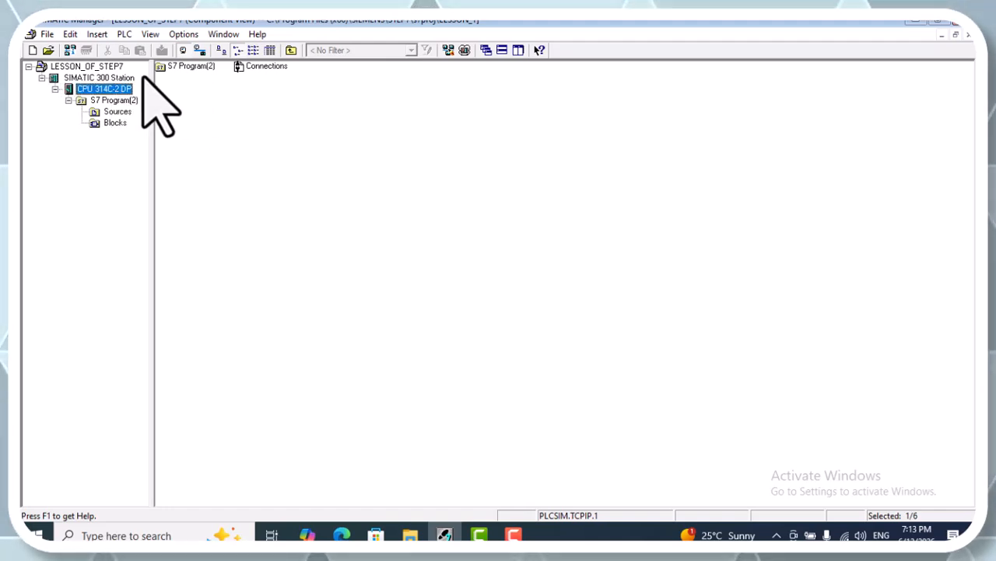
pyautogui.click(87, 78)
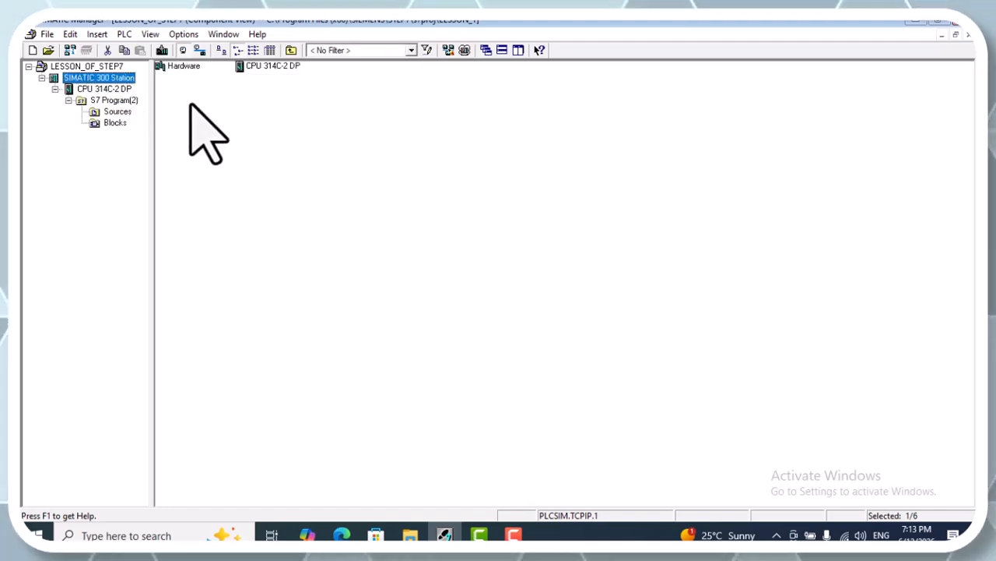
pyautogui.doubleClick(177, 67)
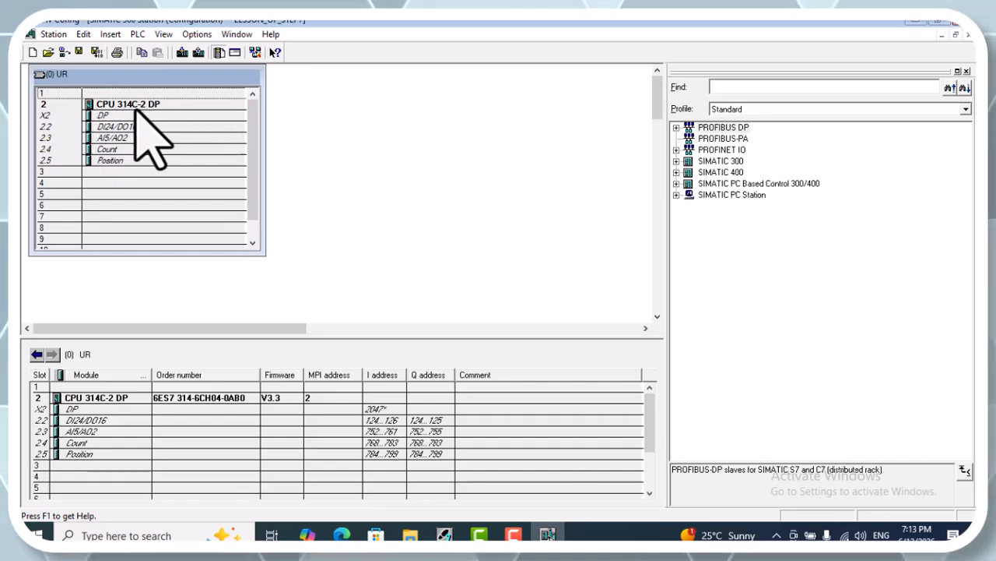
# Network the CPU's DP interface at address 2 to a new PROFIBUS subnet with the default settings
pyautogui.click(125, 104)
pyautogui.click(114, 116)
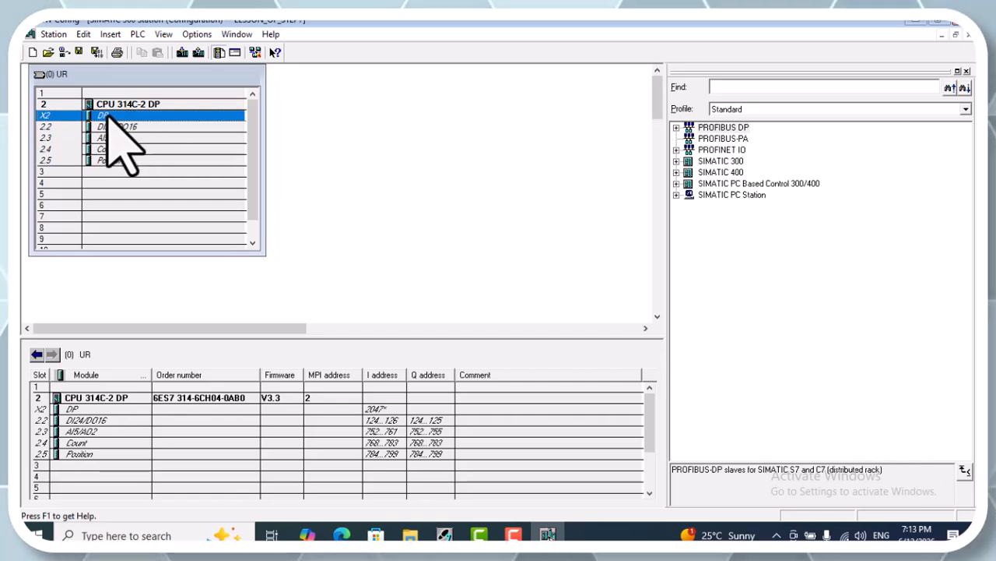
pyautogui.doubleClick(109, 116)
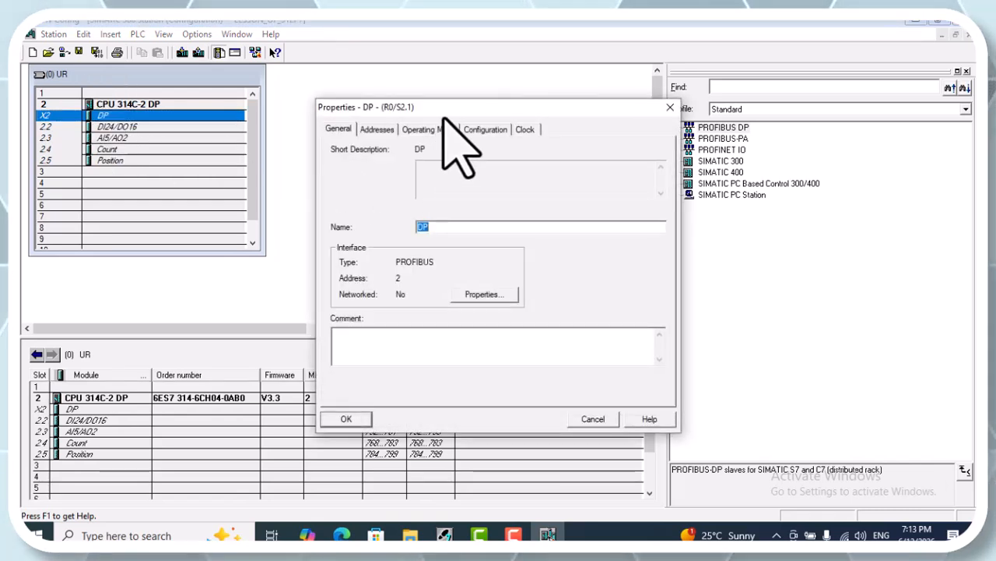
pyautogui.moveTo(585, 104); pyautogui.dragTo(848, 72)
pyautogui.click(724, 261)
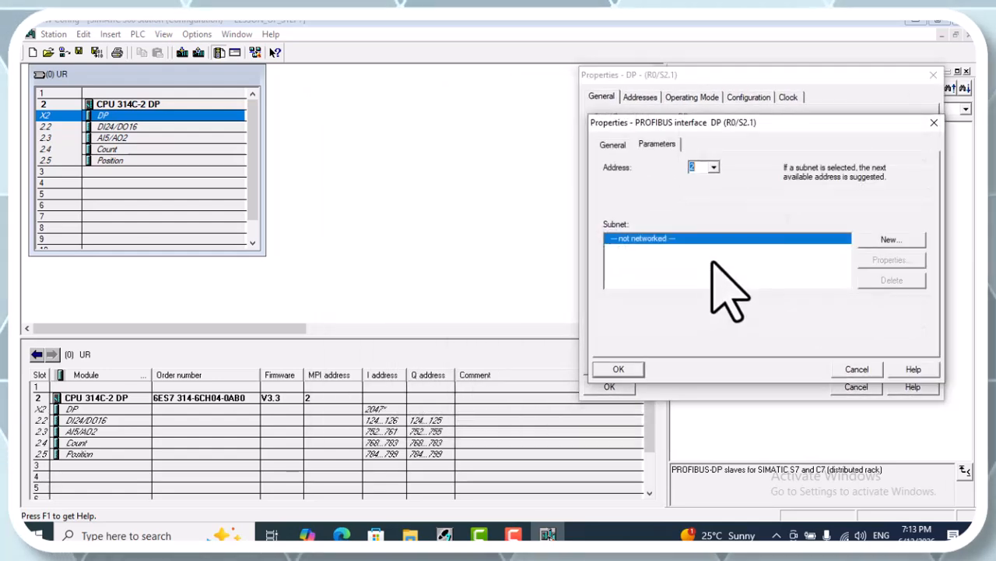
pyautogui.click(888, 240)
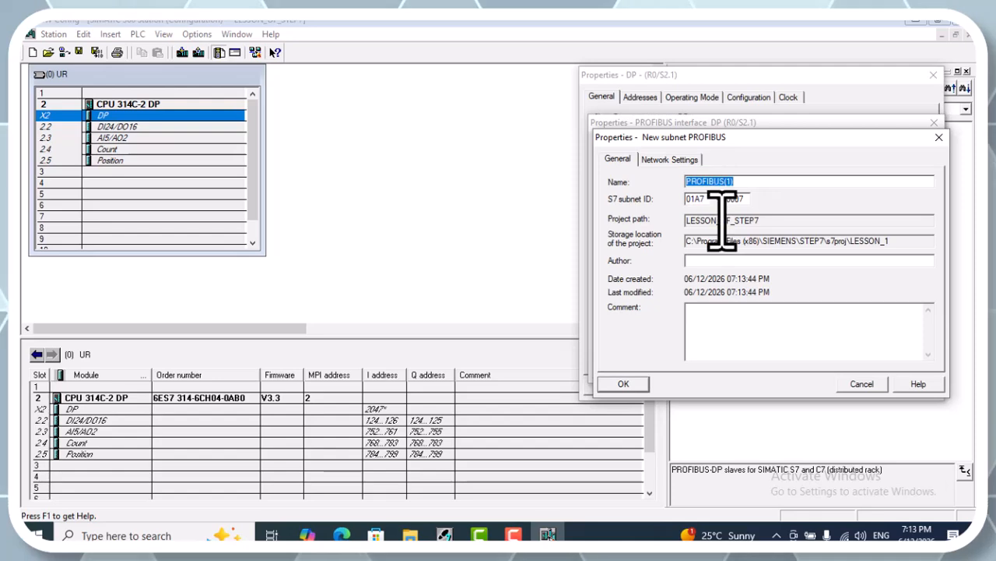
pyautogui.click(624, 384)
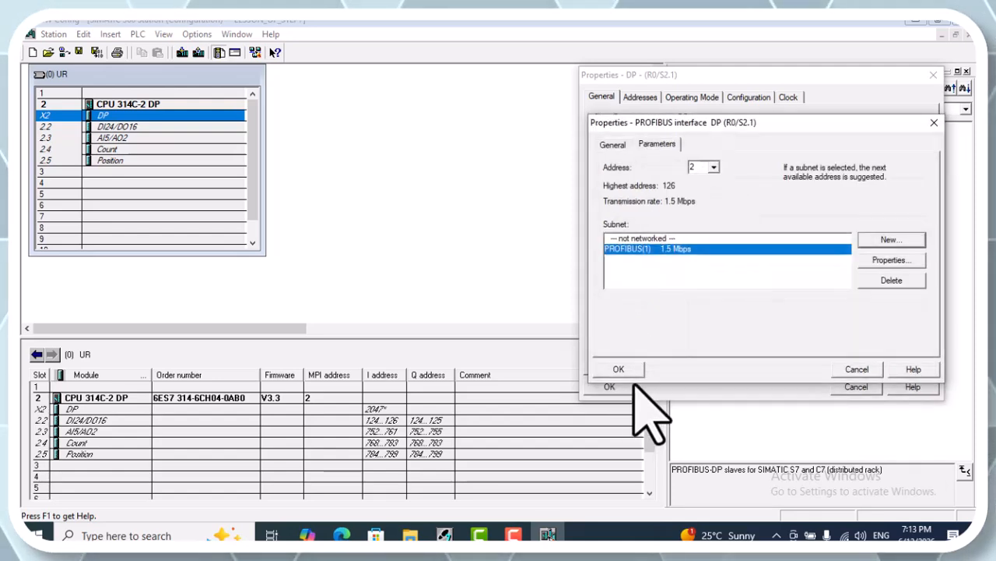
pyautogui.click(616, 370)
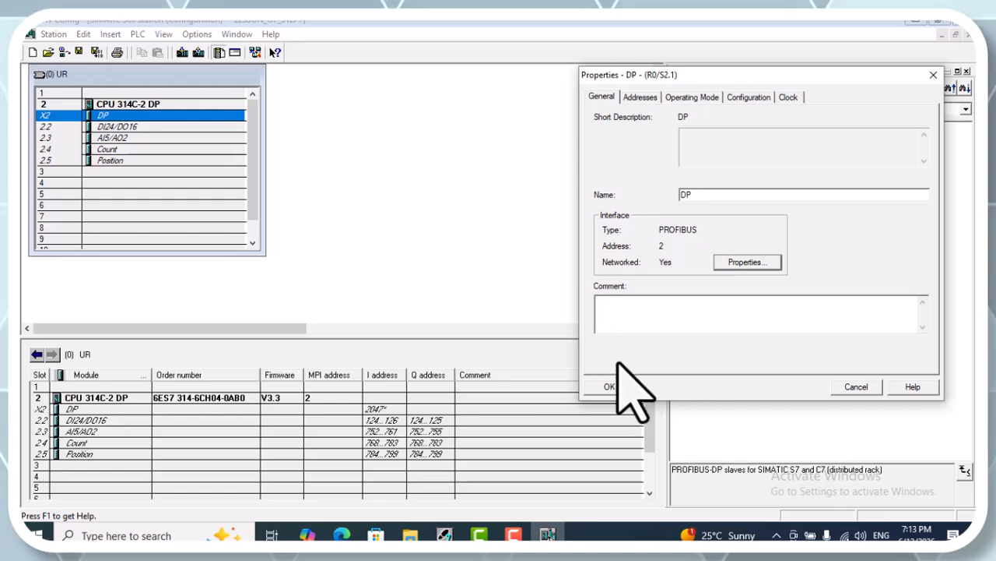
pyautogui.click(615, 386)
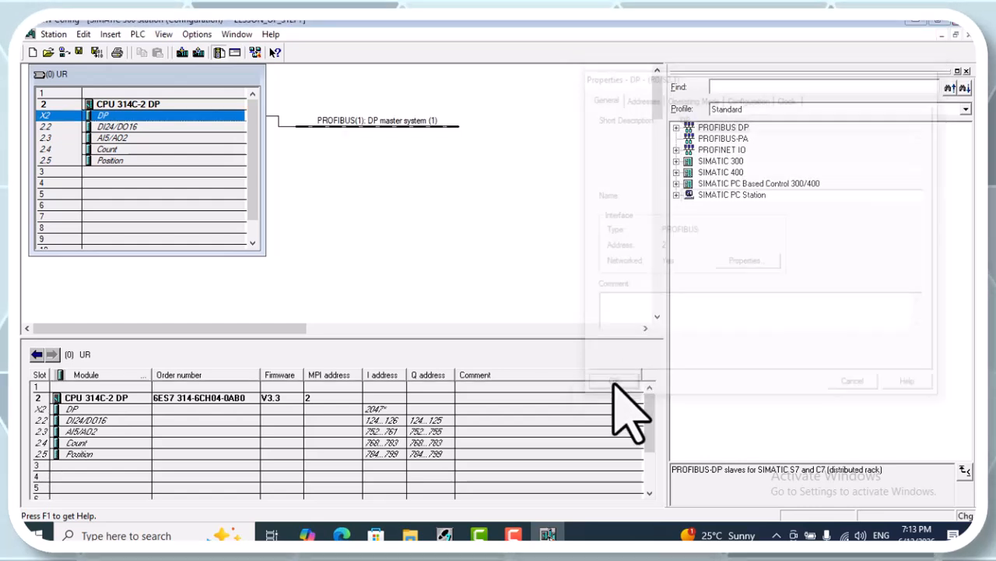
# Add an ET 200M IM 153-2 module (6ES7 153-2AA00-0XB0) to the PROFIBUS DP master system at address 1
pyautogui.click(676, 127)
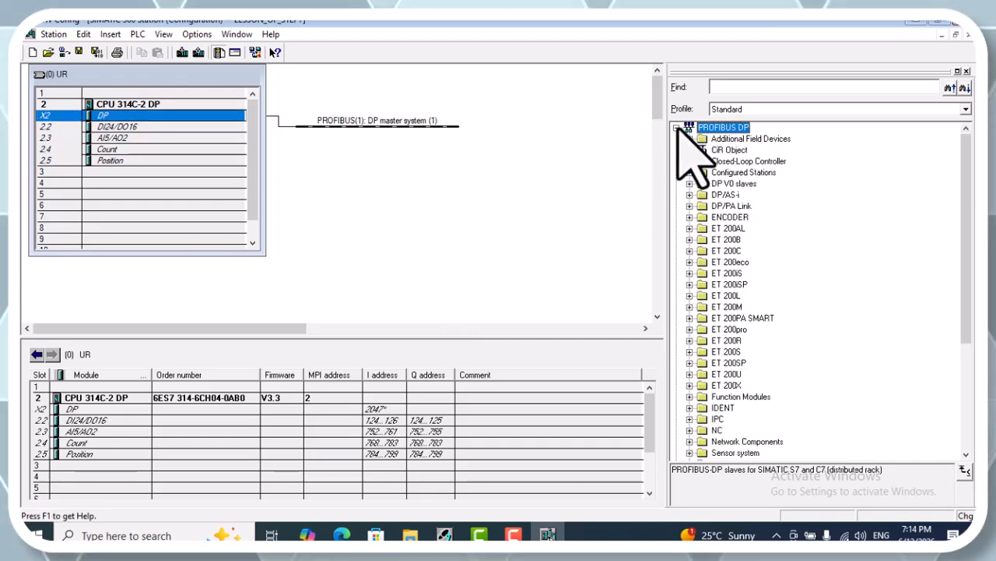
pyautogui.click(689, 307)
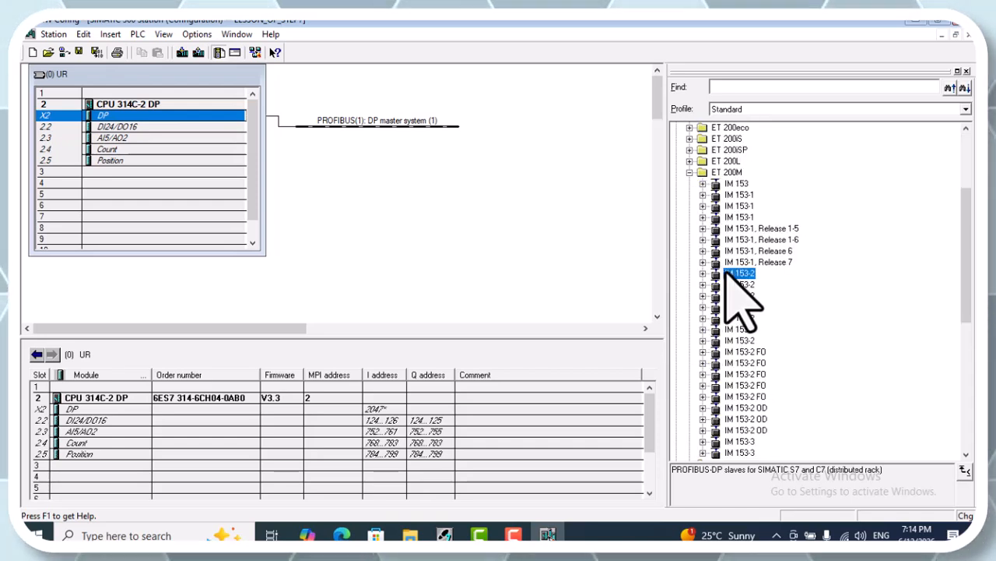
pyautogui.moveTo(726, 268); pyautogui.dragTo(426, 124)
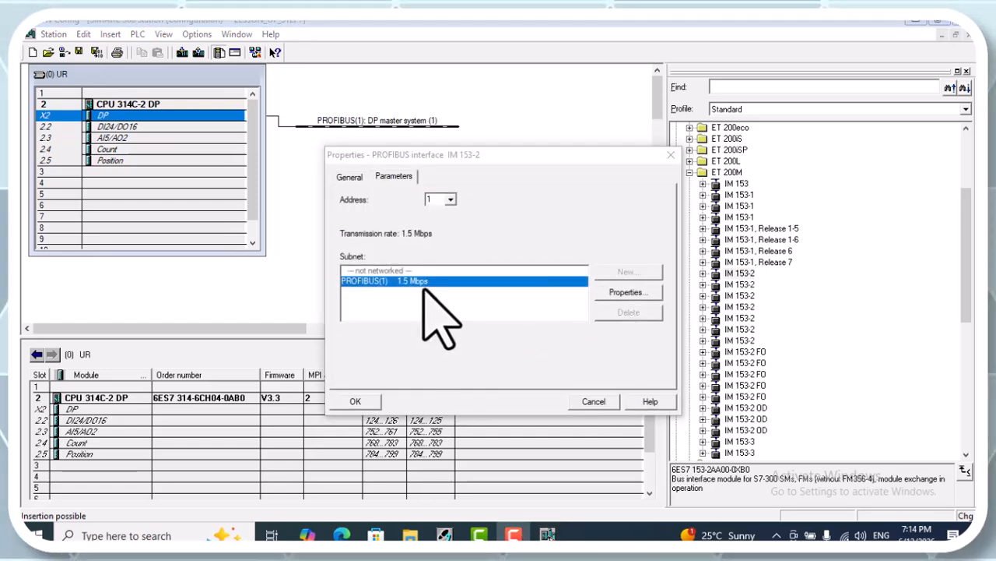
pyautogui.click(355, 401)
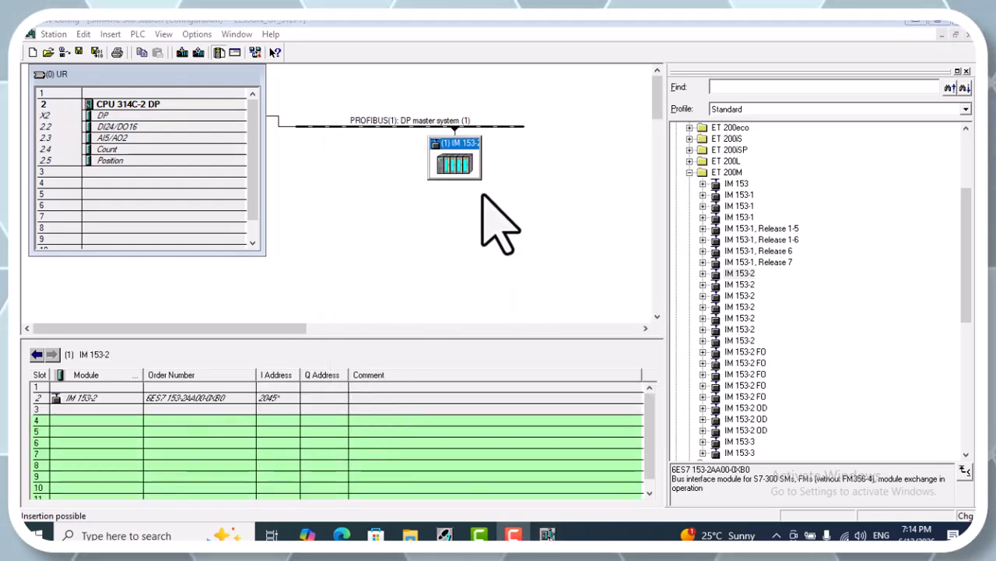
# Look up the module families the hardware catalog offers for slot 4 of the IM 153-2
pyautogui.click(127, 422)
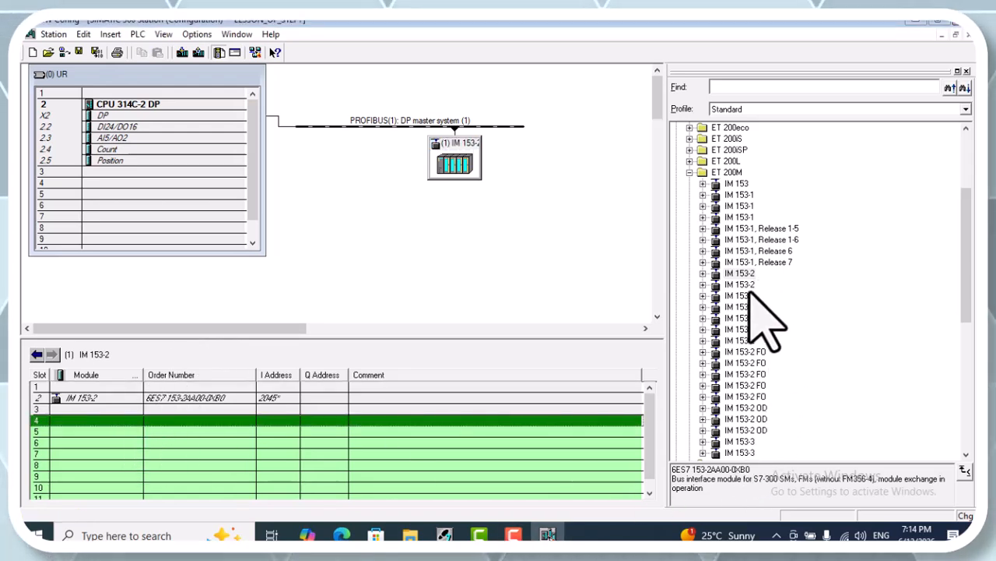
pyautogui.click(702, 273)
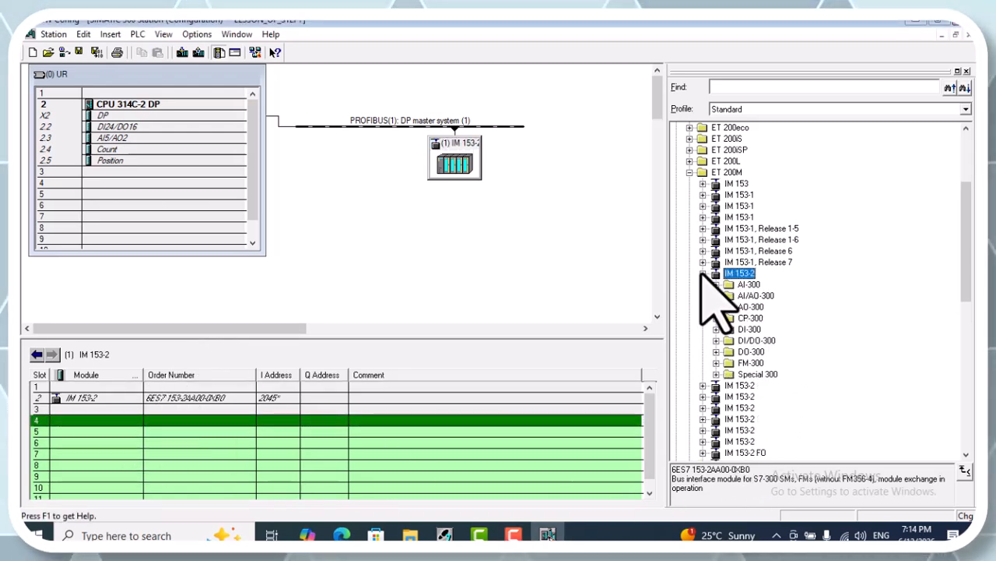
pyautogui.click(541, 223)
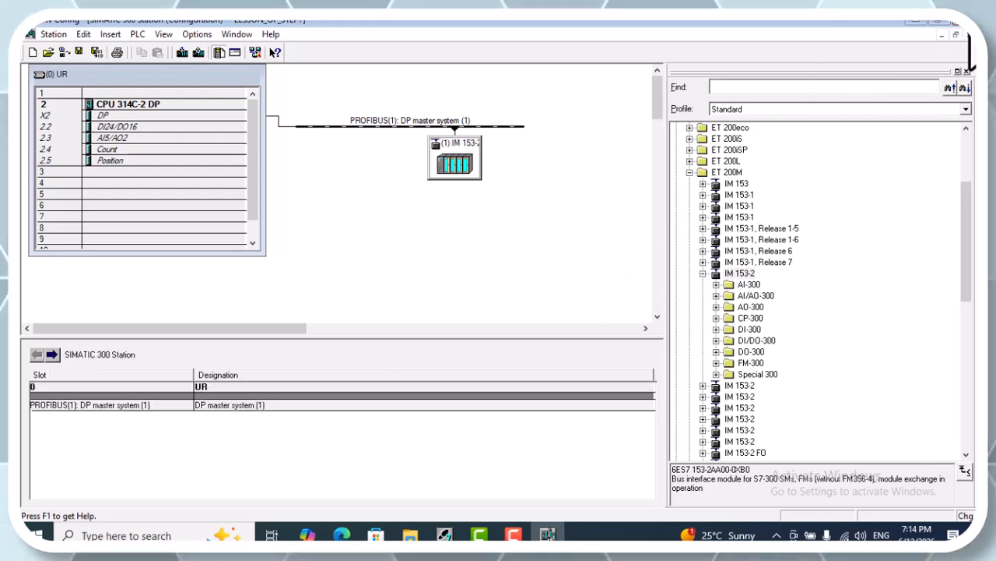
# Close the hardware configuration without saving the changes to the SIMATIC 300 Station
pyautogui.click(956, 34)
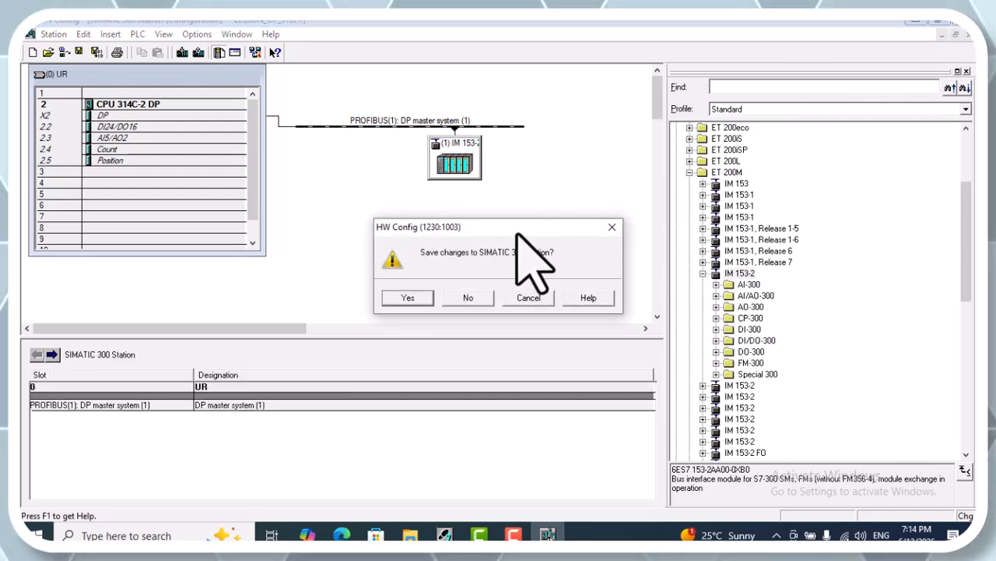
pyautogui.click(466, 184)
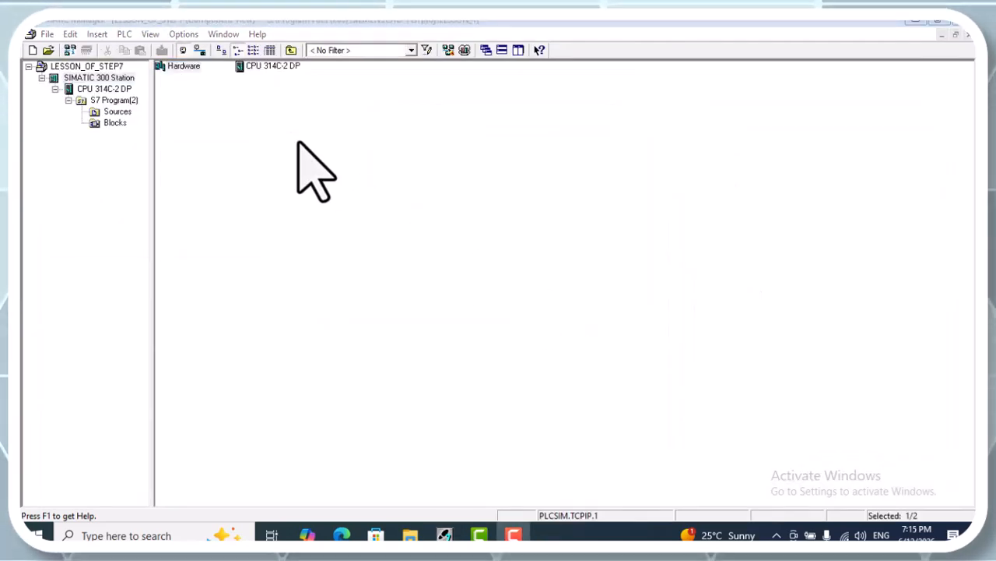
# Reopen the SIMATIC 300 Station's hardware configuration and open the object properties of the DI24/DO16 module in slot 2.2
pyautogui.click(204, 183)
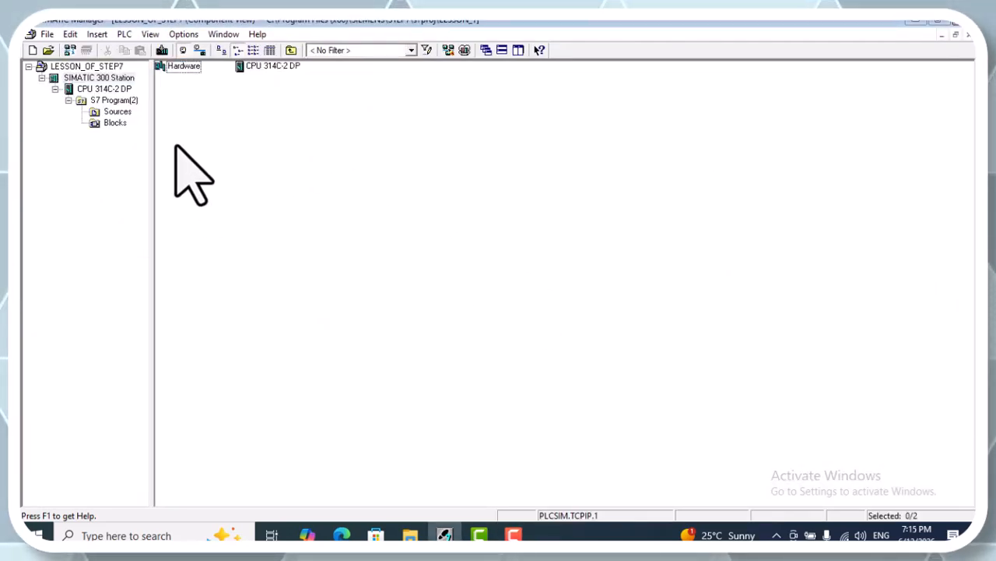
pyautogui.doubleClick(173, 68)
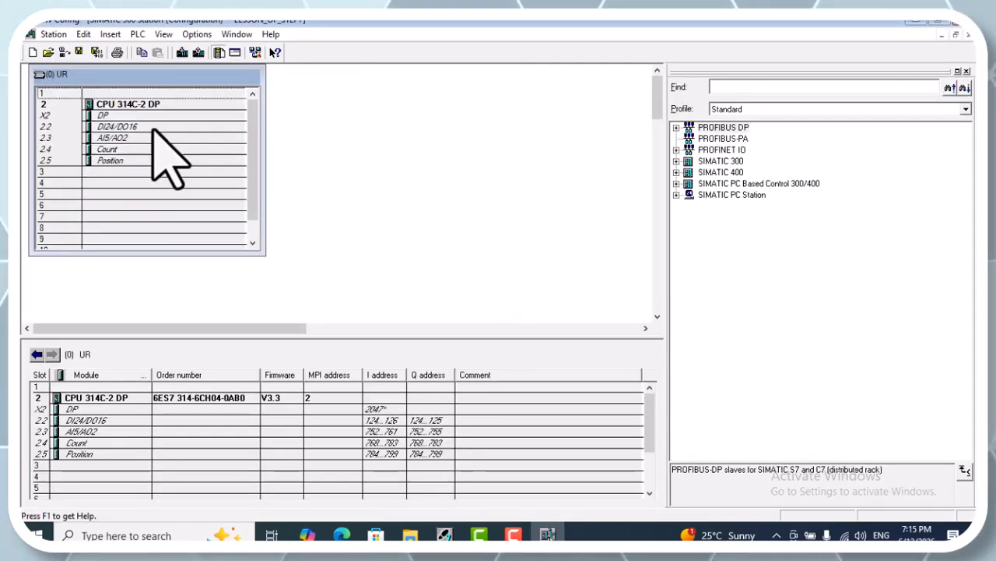
pyautogui.rightClick(111, 127)
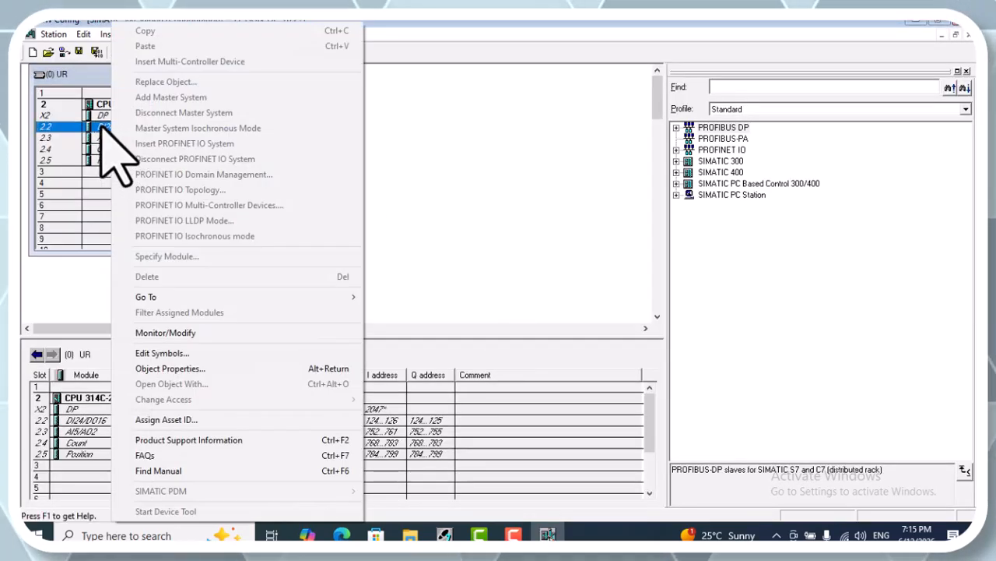
pyautogui.click(104, 126)
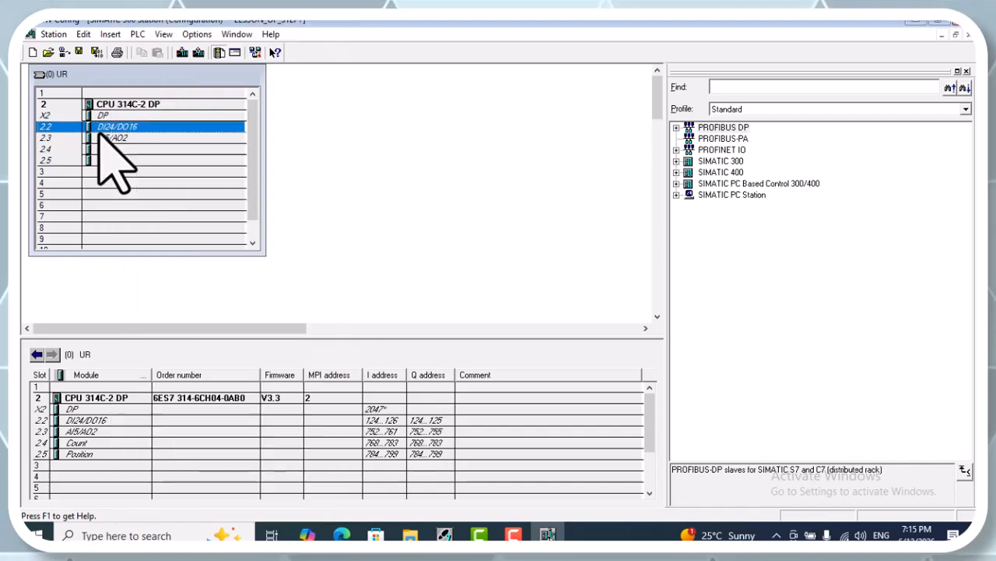
pyautogui.rightClick(108, 125)
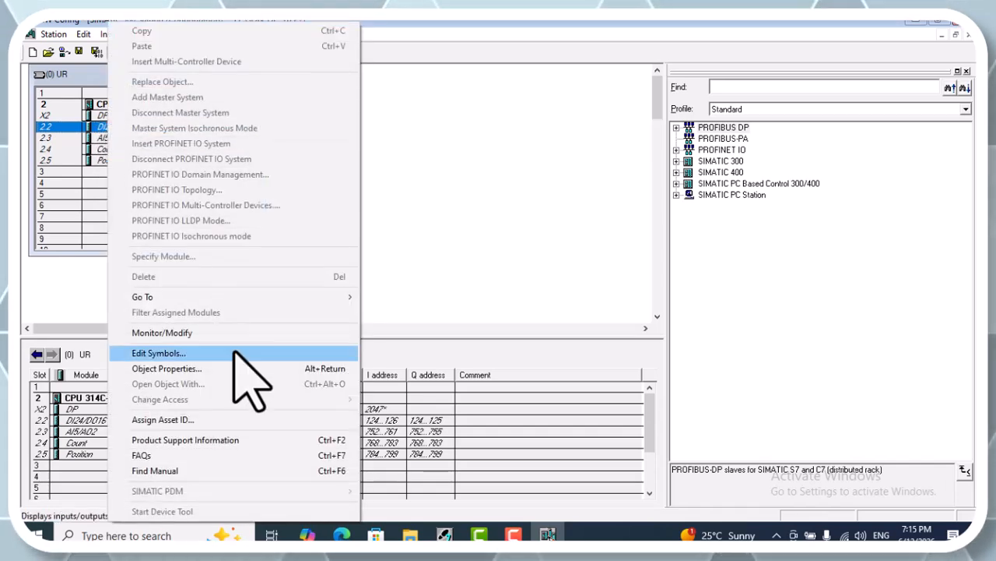
pyautogui.click(186, 374)
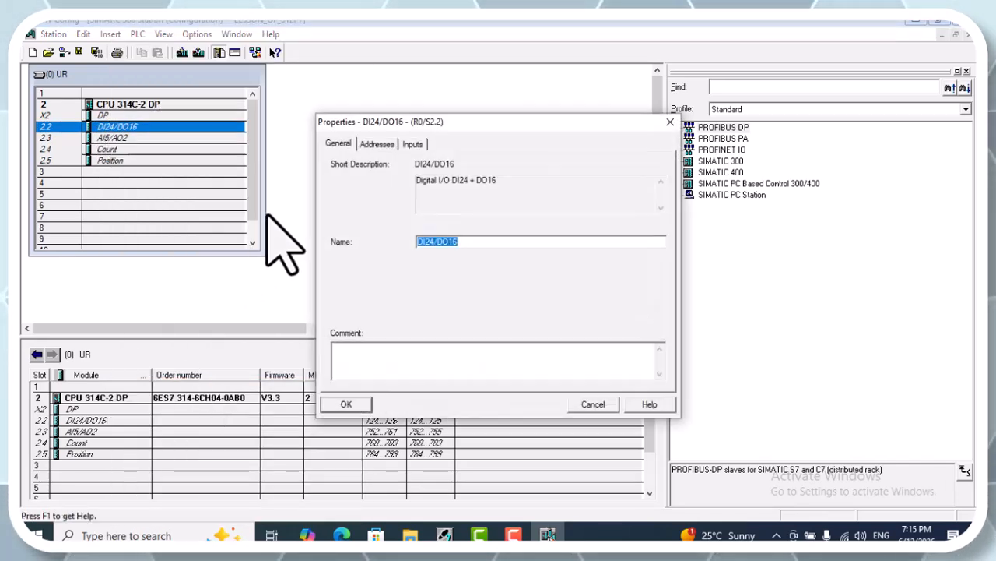
# Review the I/O addresses, hardware interrupts and input delays of the DI24/DO16 module, and leave its properties without changes
pyautogui.moveTo(392, 123); pyautogui.dragTo(674, 83)
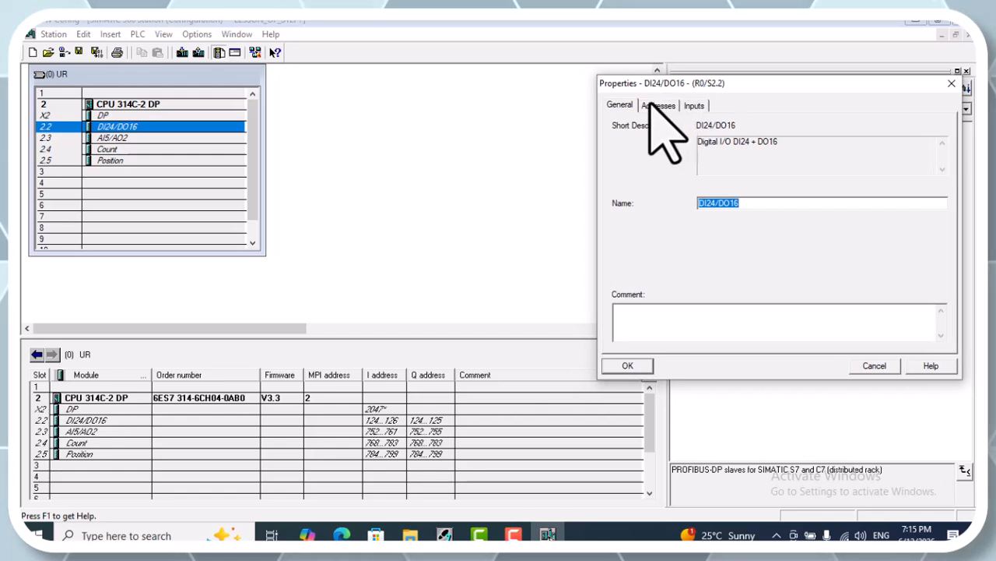
pyautogui.click(659, 106)
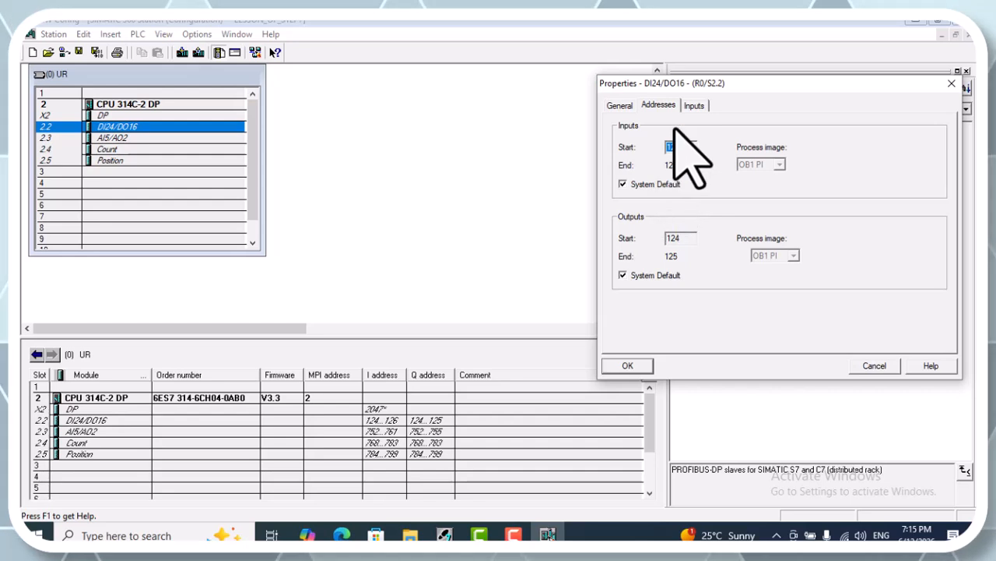
pyautogui.click(693, 107)
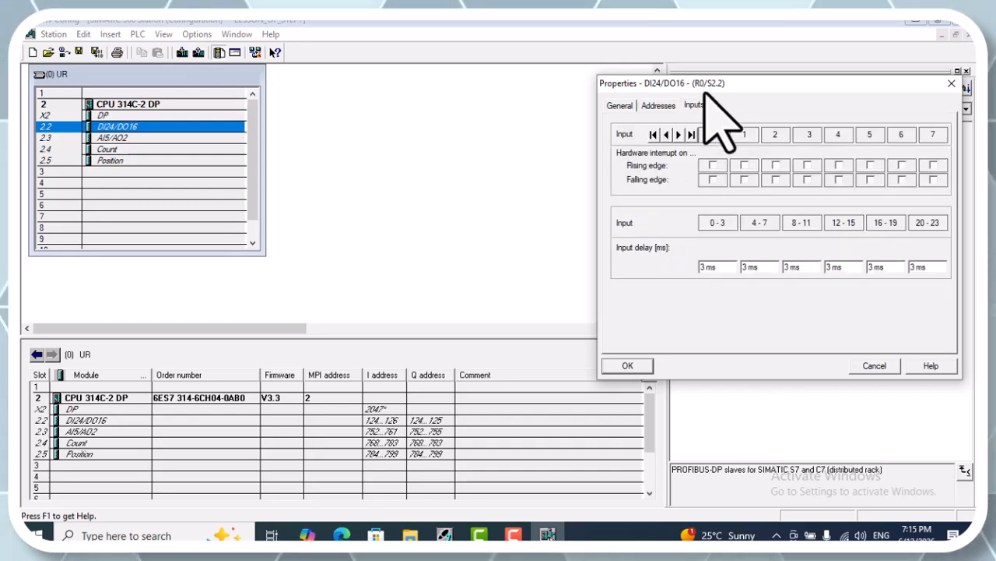
pyautogui.moveTo(708, 84); pyautogui.dragTo(739, 88)
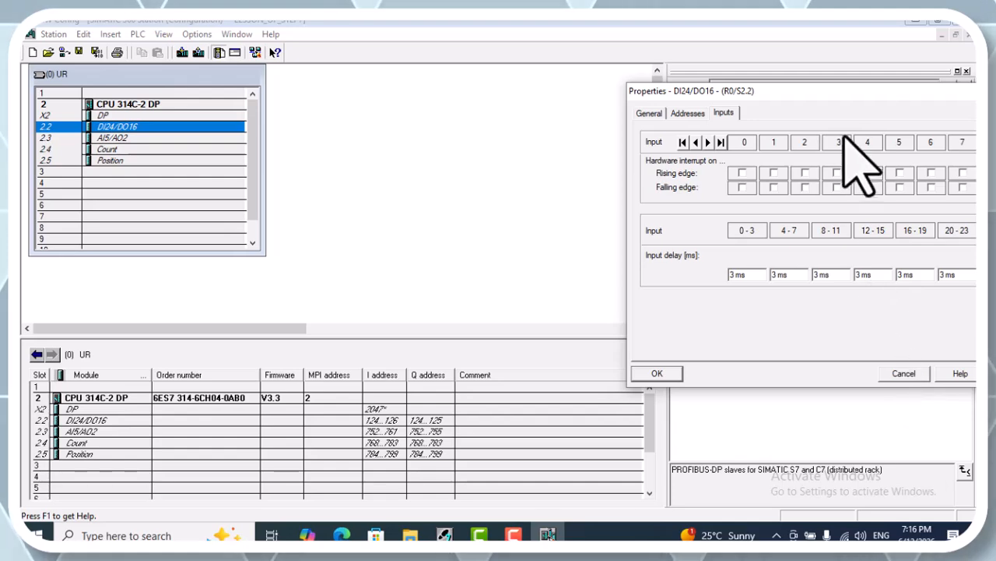
pyautogui.moveTo(825, 91); pyautogui.dragTo(572, 90)
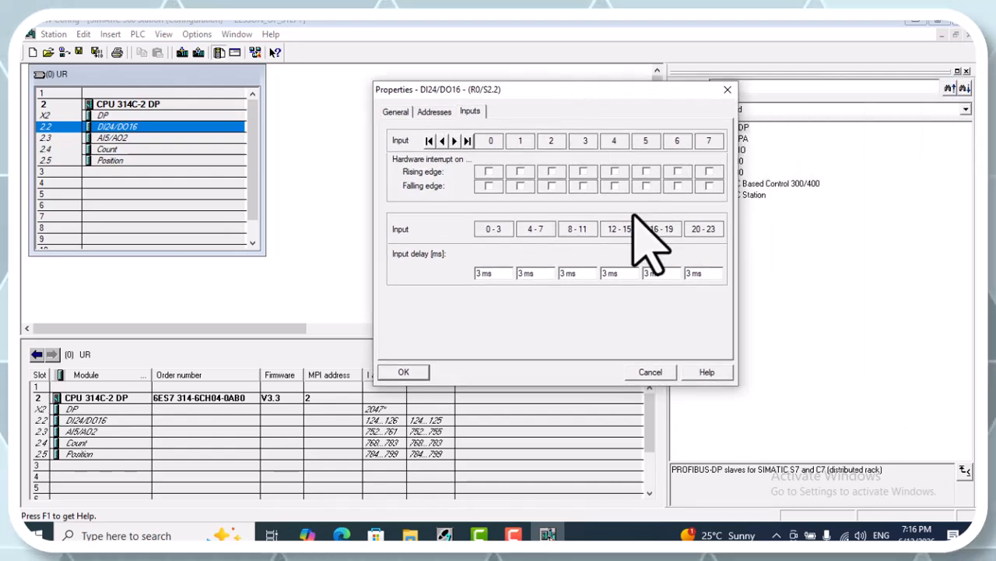
pyautogui.click(645, 373)
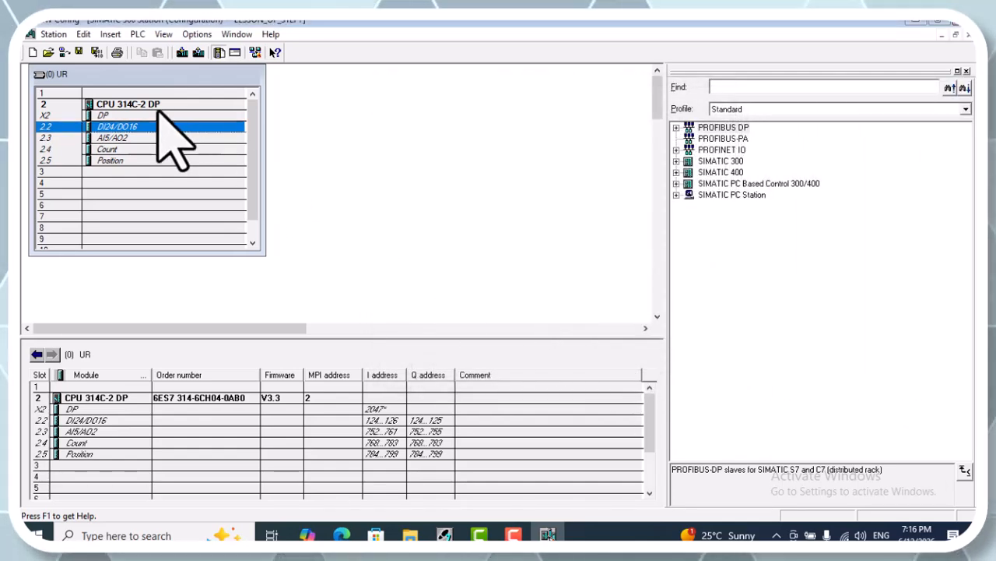
# Try setting the measurement type of analog input 1 to current in the AI5/AO2 module's properties
pyautogui.rightClick(114, 139)
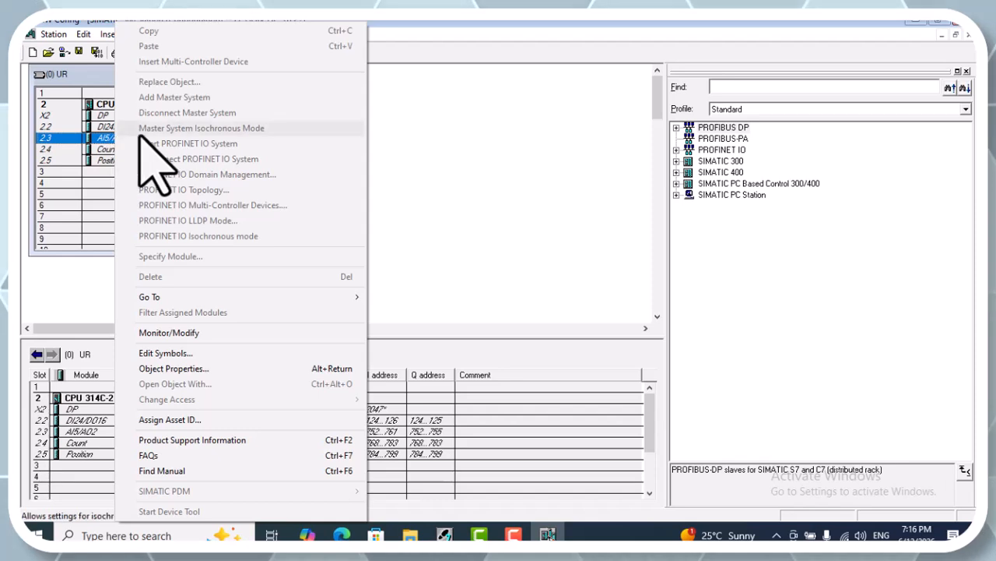
pyautogui.click(173, 373)
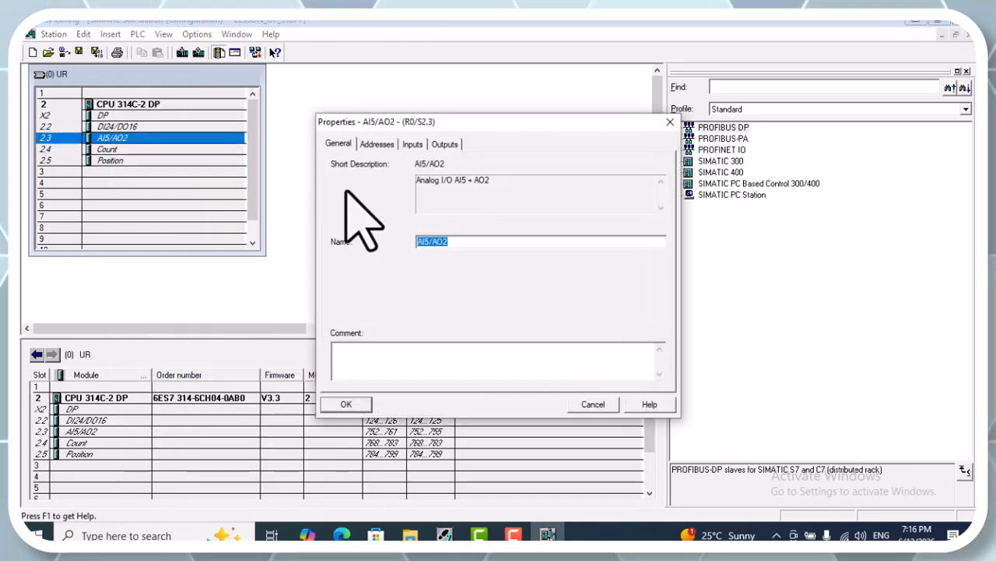
pyautogui.moveTo(436, 126); pyautogui.dragTo(696, 100)
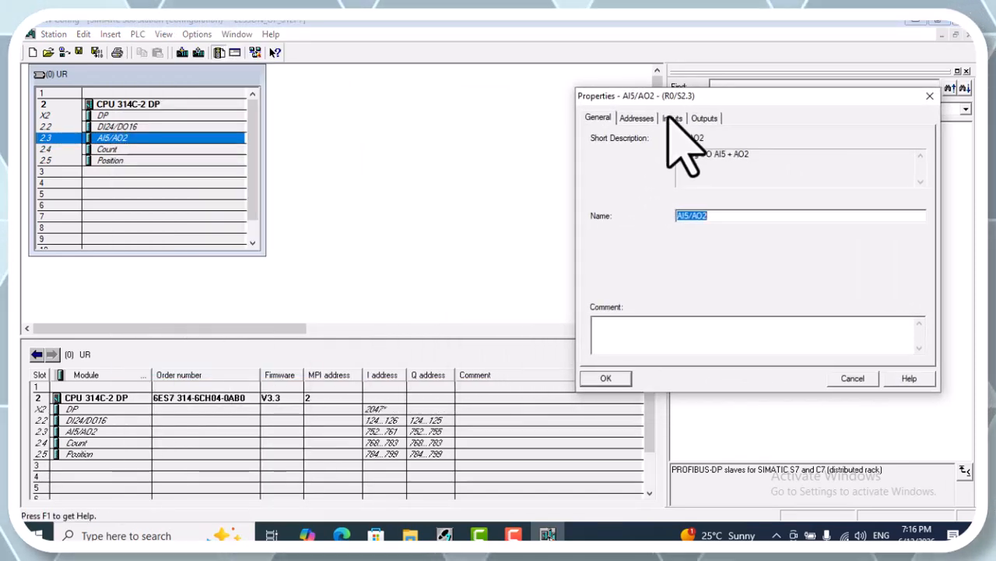
pyautogui.click(647, 119)
pyautogui.click(673, 118)
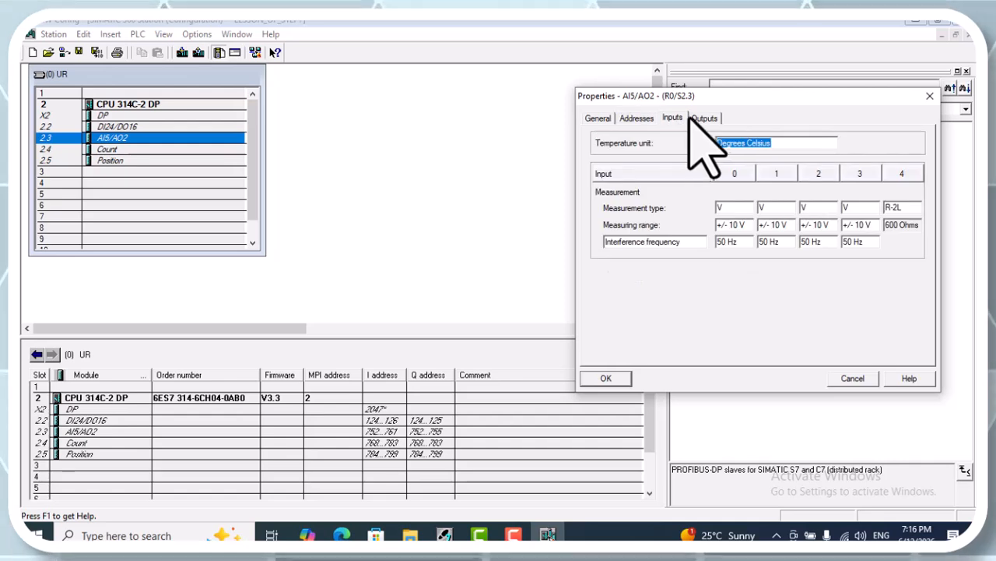
pyautogui.click(771, 208)
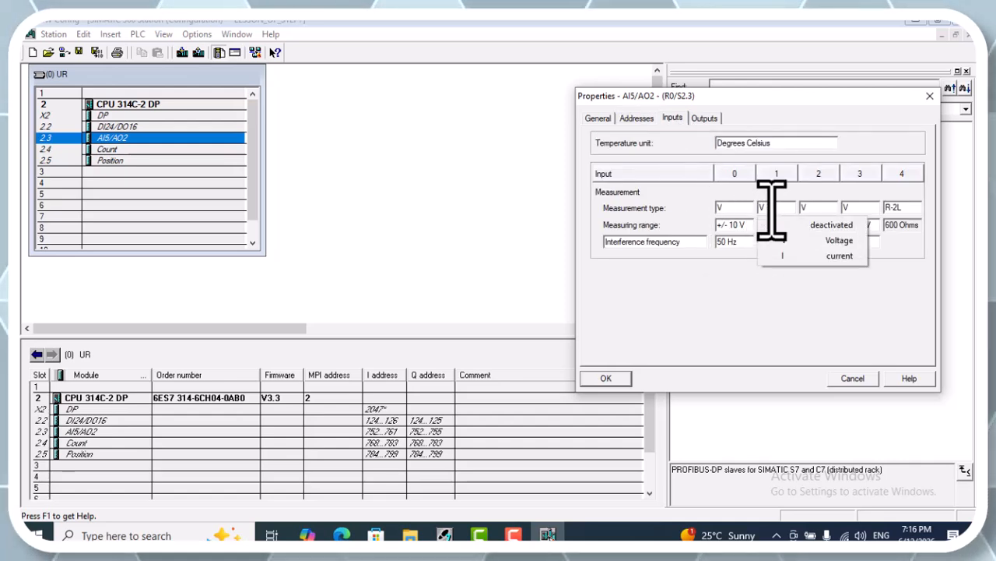
pyautogui.click(785, 256)
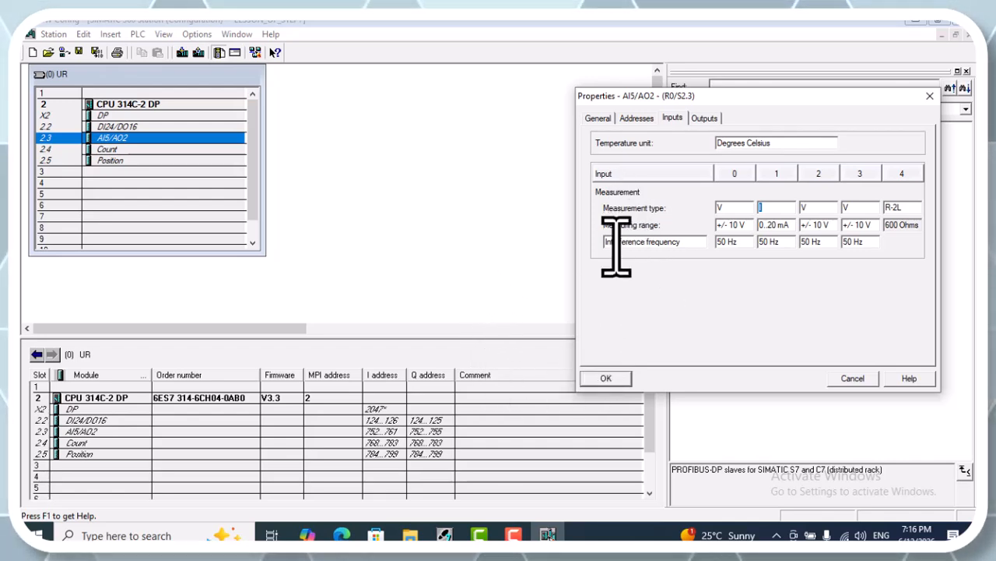
# Check the output types offered for analog output 0 of AI5/AO2, and close its properties and the hardware configuration without applying changes
pyautogui.click(705, 118)
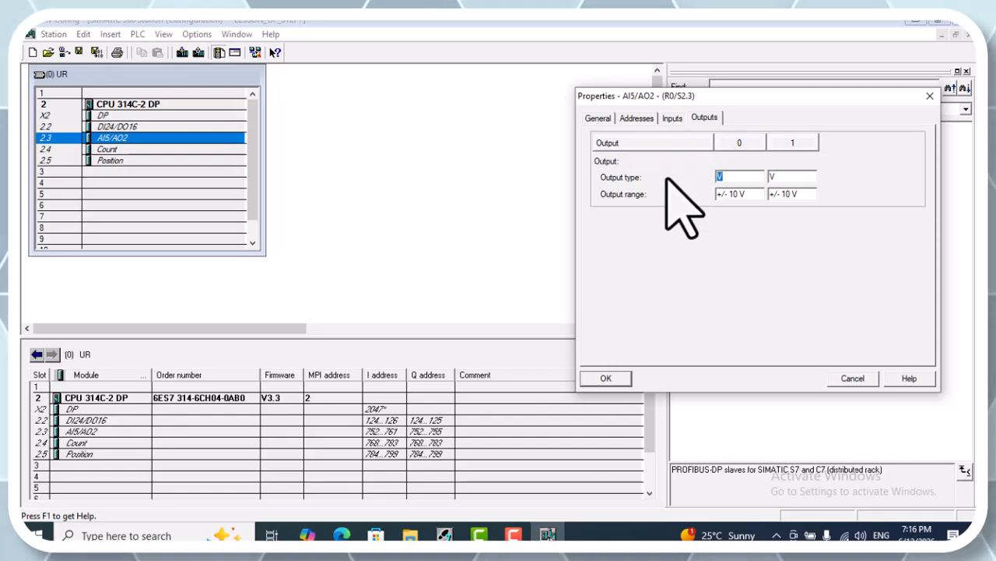
pyautogui.click(731, 178)
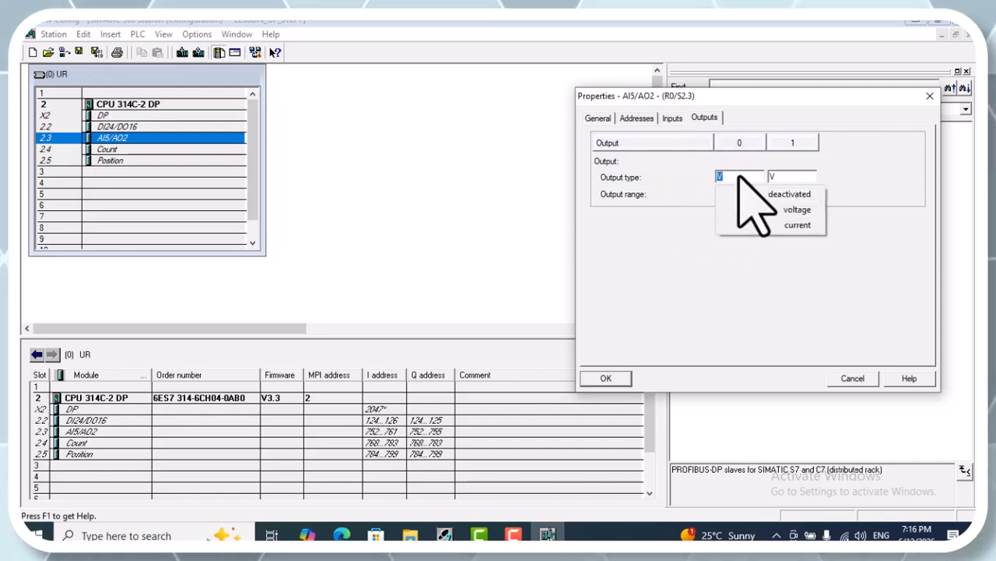
pyautogui.click(690, 246)
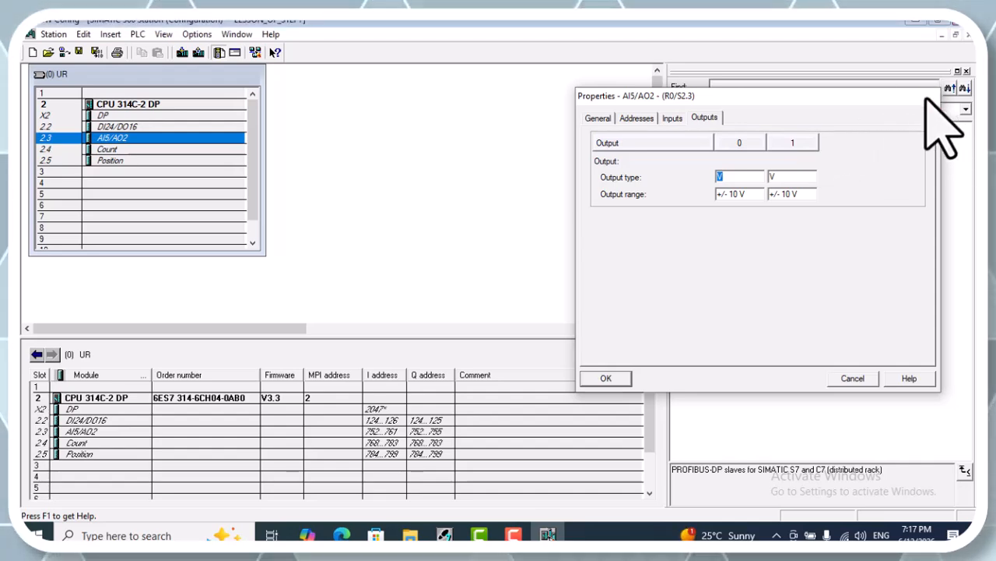
pyautogui.click(927, 97)
pyautogui.click(968, 35)
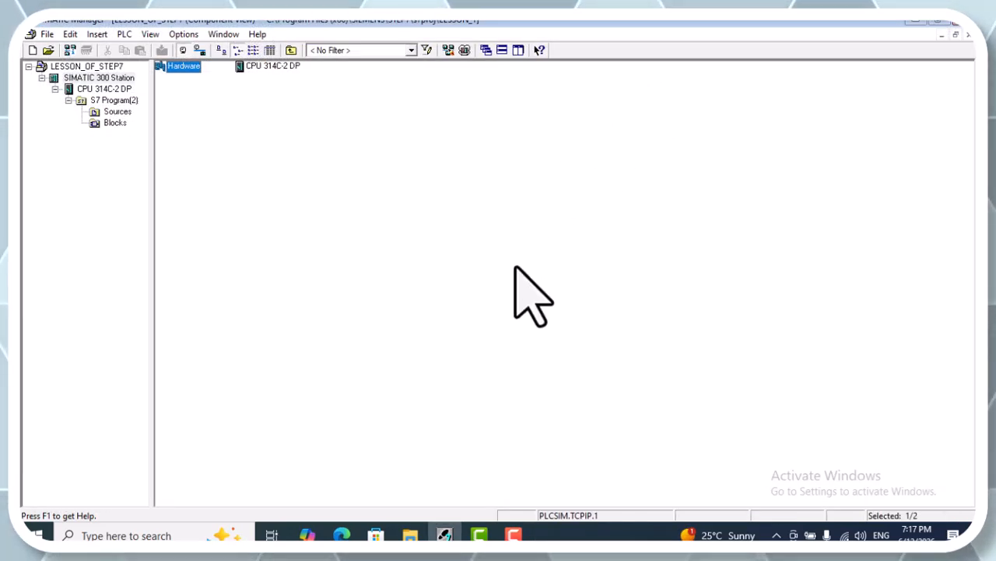
# Reopen the station's hardware configuration and examine the startup settings in the CPU 314C-2 DP's properties
pyautogui.doubleClick(186, 68)
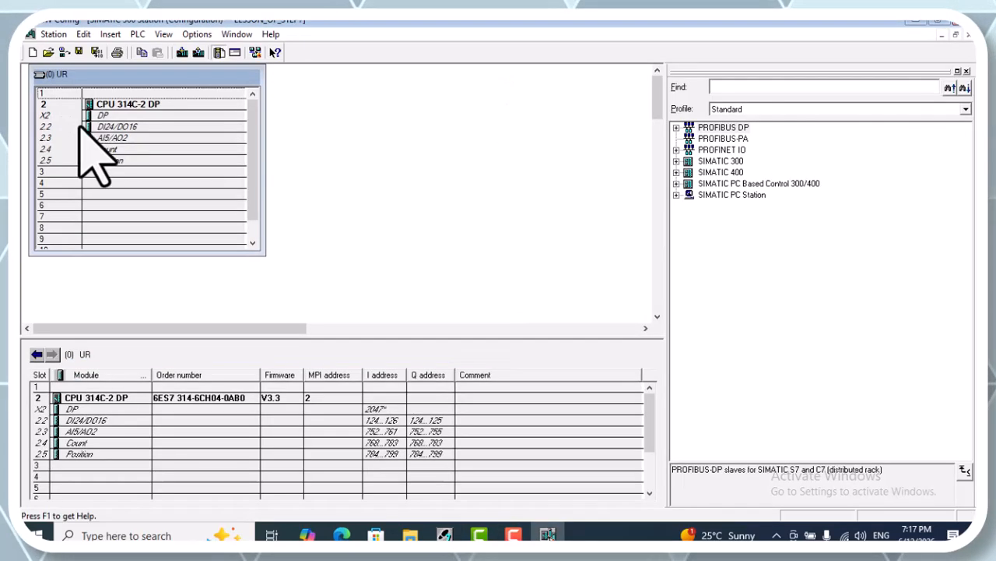
pyautogui.rightClick(111, 102)
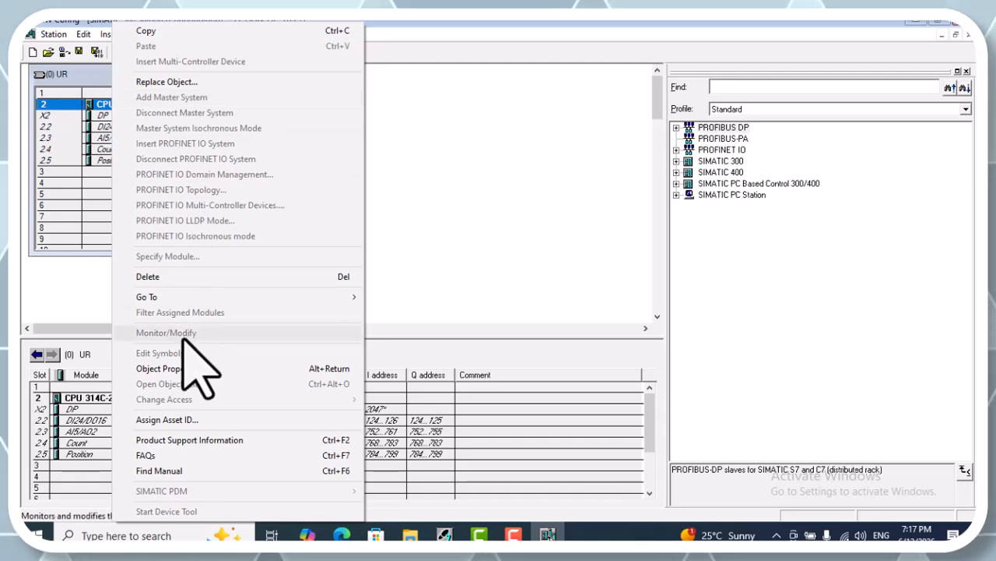
pyautogui.click(181, 368)
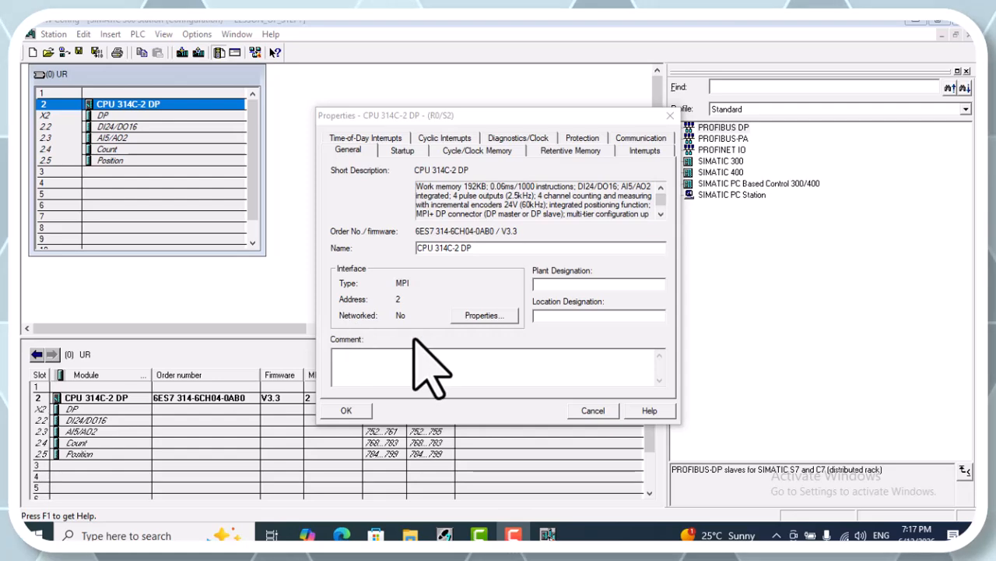
pyautogui.click(403, 152)
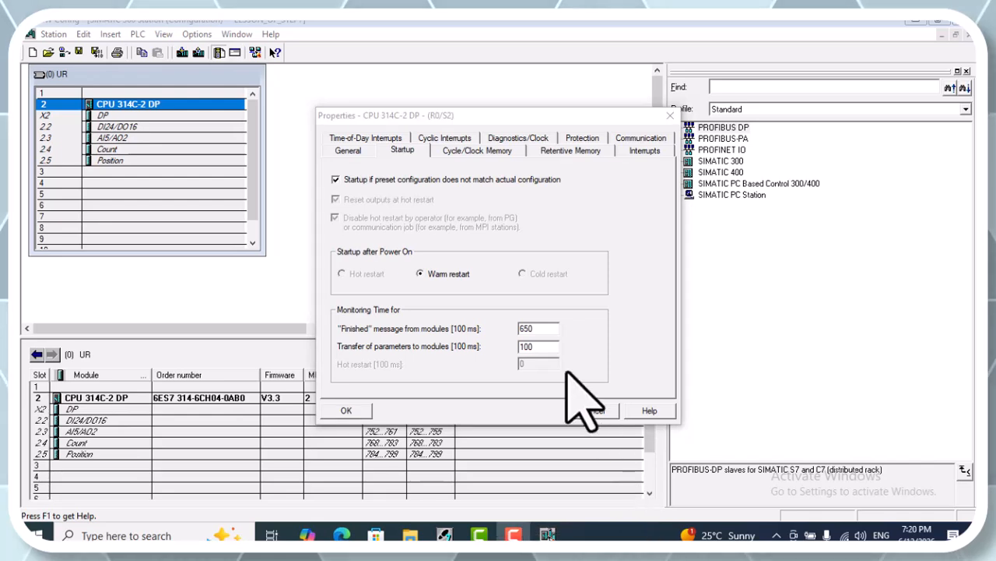
# Examine the CPU's scan cycle settings and try the clock memory option, switching it on and off again
pyautogui.click(471, 151)
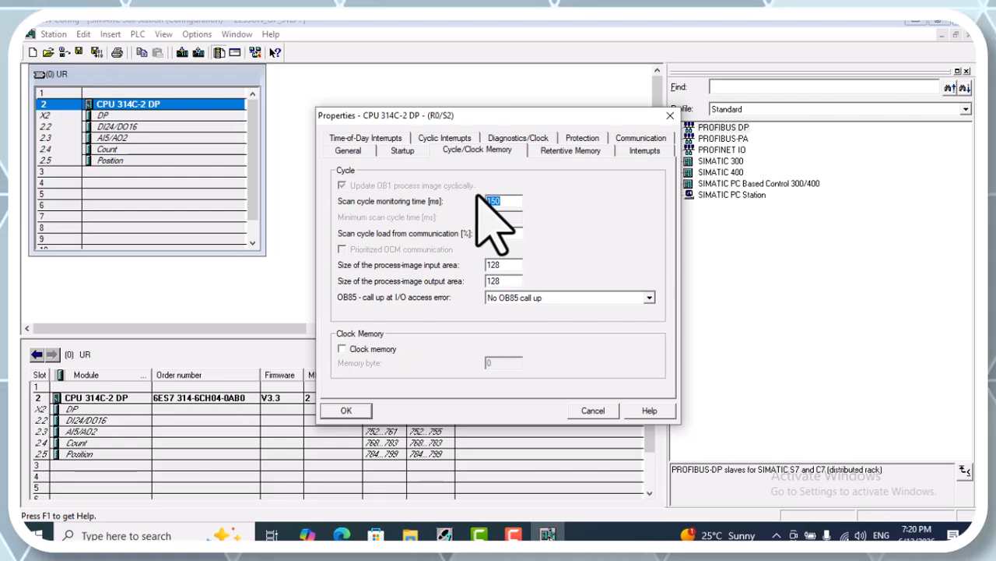
pyautogui.click(512, 201)
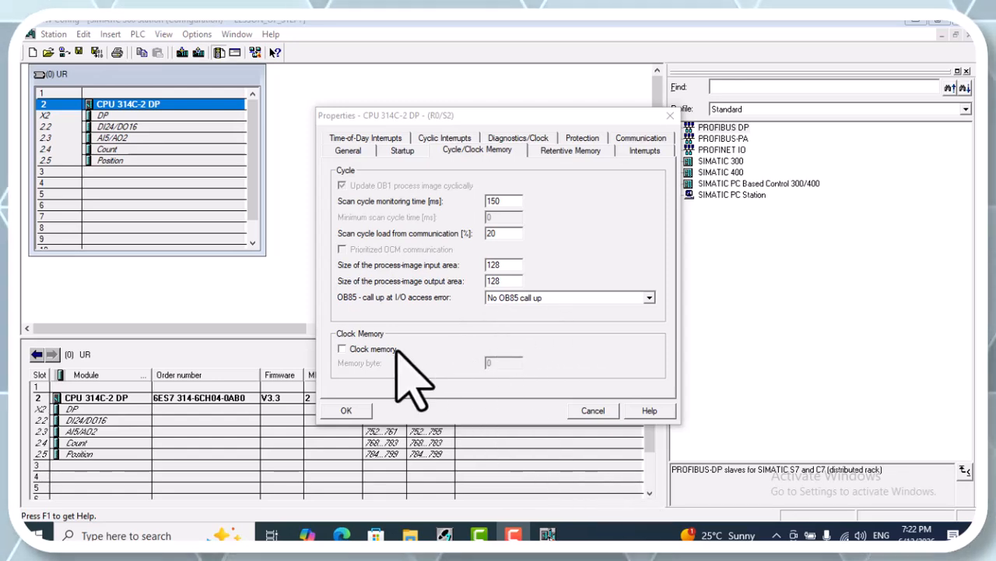
pyautogui.click(343, 350)
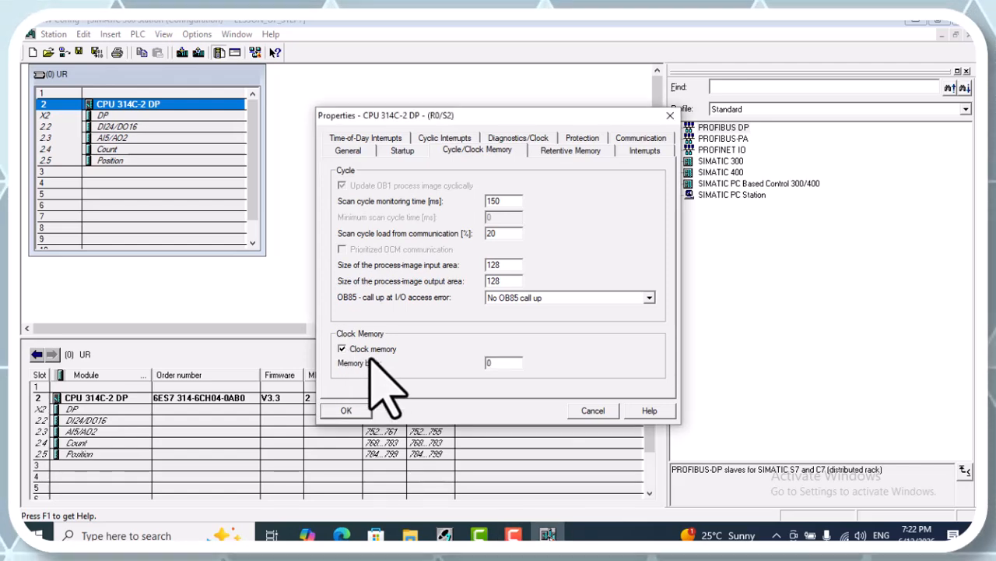
pyautogui.click(362, 352)
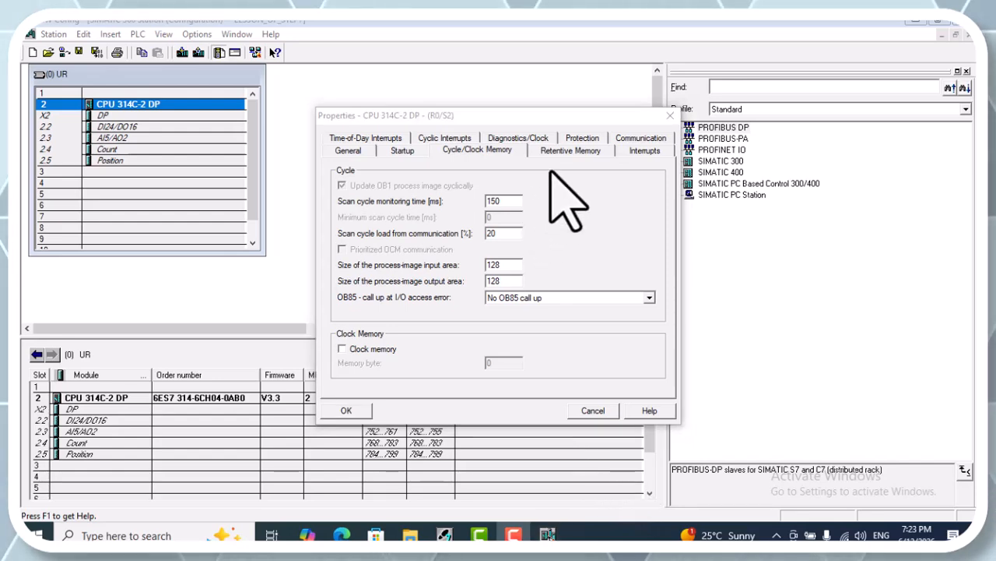
# Review the CPU's retentive memory, interrupt and protection settings, and cancel out of its properties
pyautogui.click(580, 150)
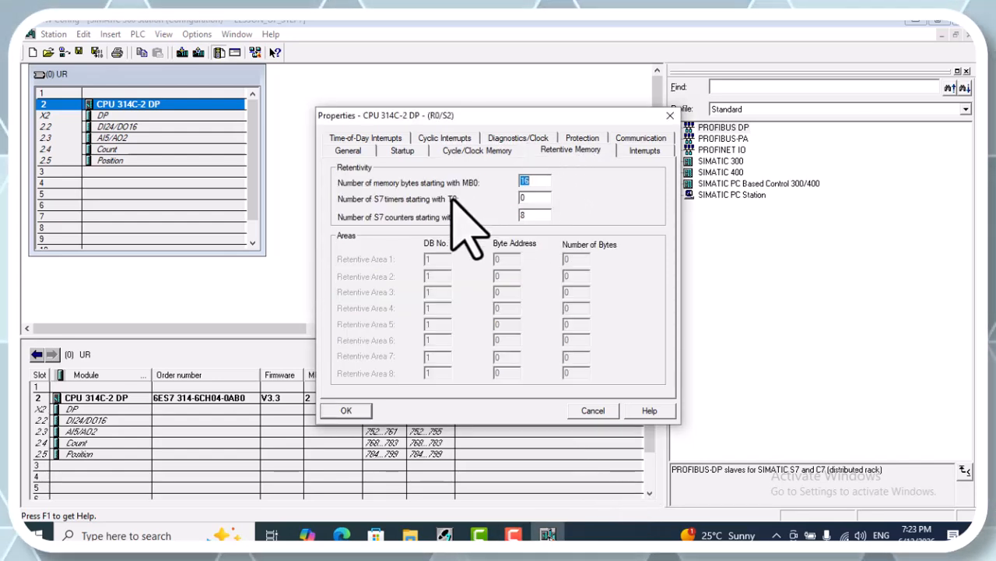
pyautogui.click(646, 150)
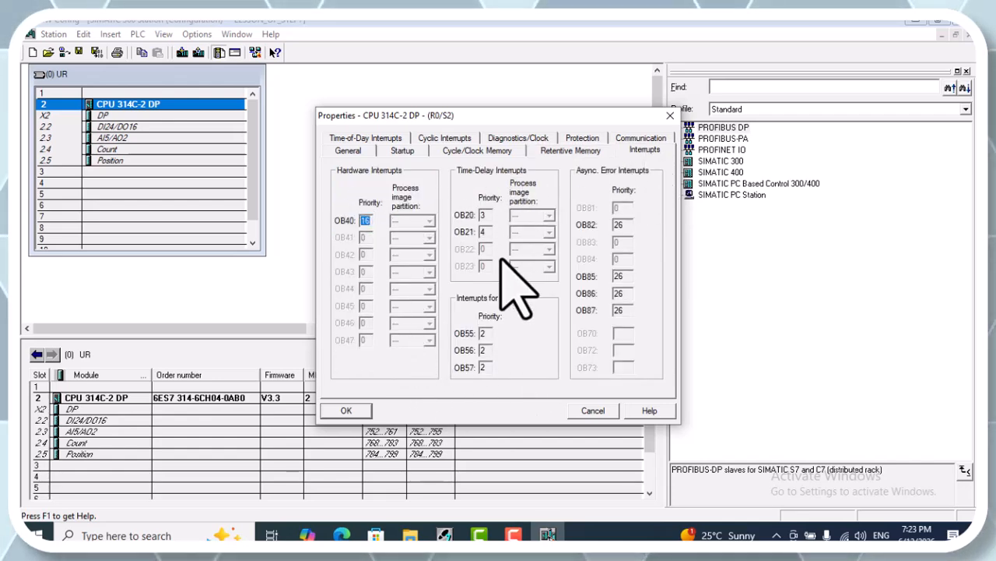
pyautogui.click(589, 137)
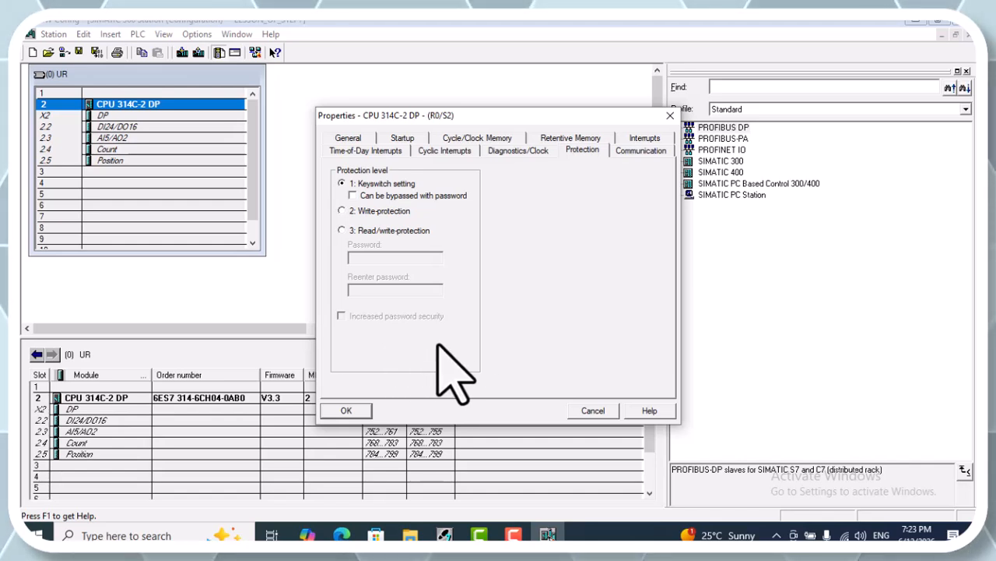
pyautogui.click(592, 409)
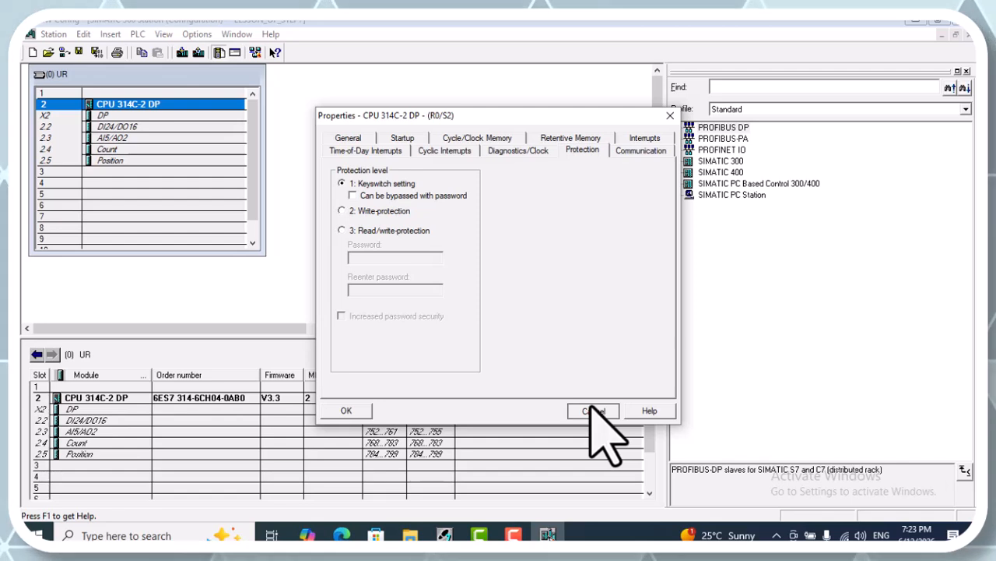
pyautogui.click(591, 409)
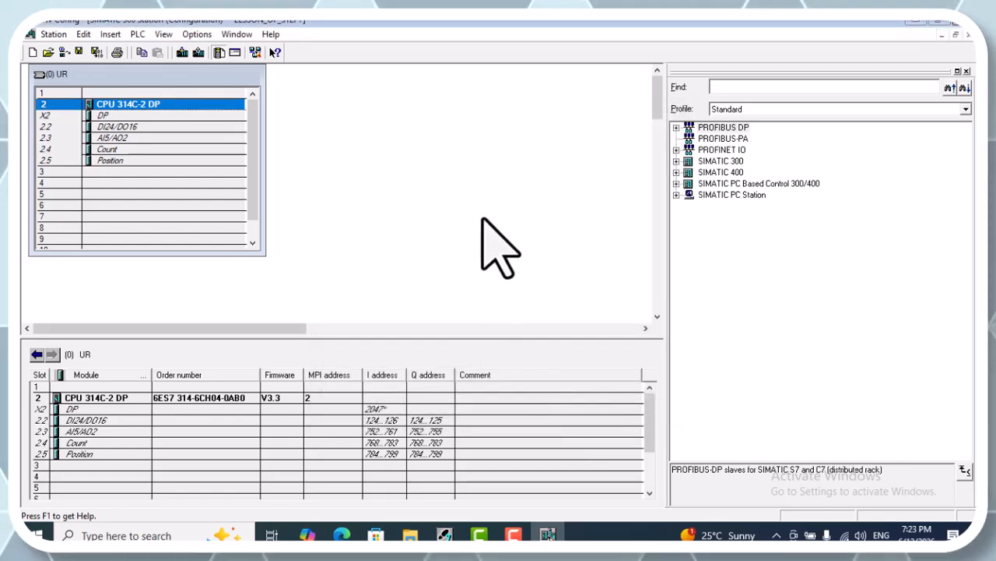